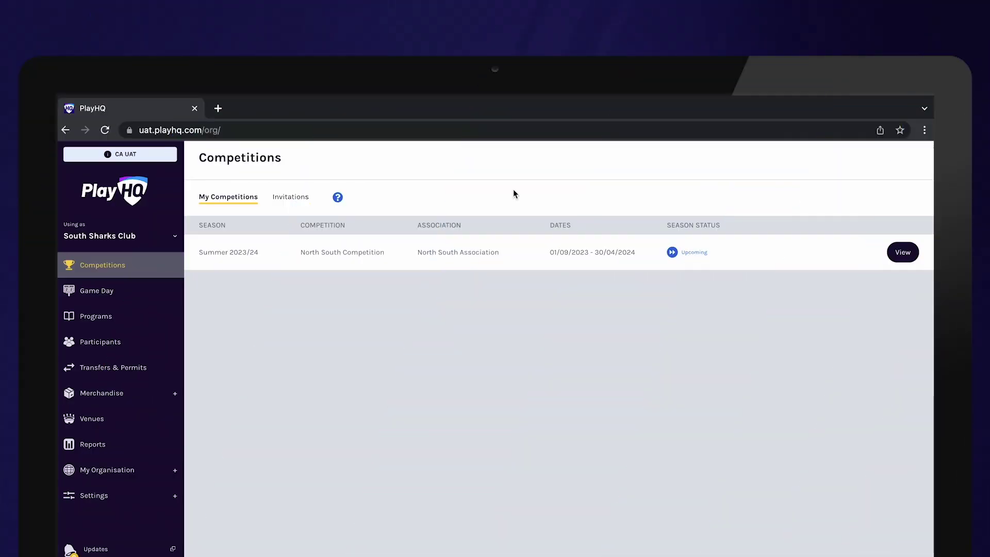
# Open the North South Competition – Summer 2023/24 and go to its registration forms
pyautogui.click(903, 252)
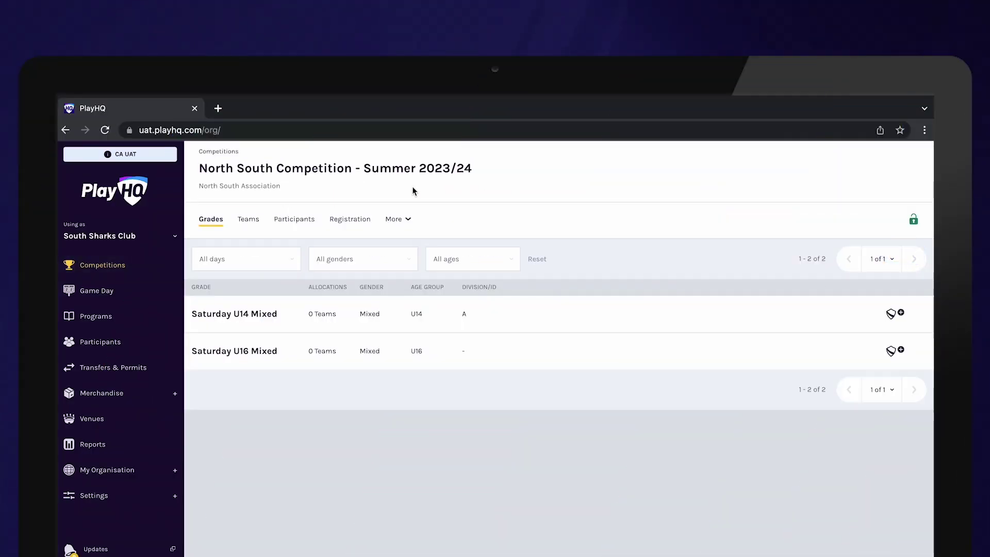
pyautogui.click(350, 219)
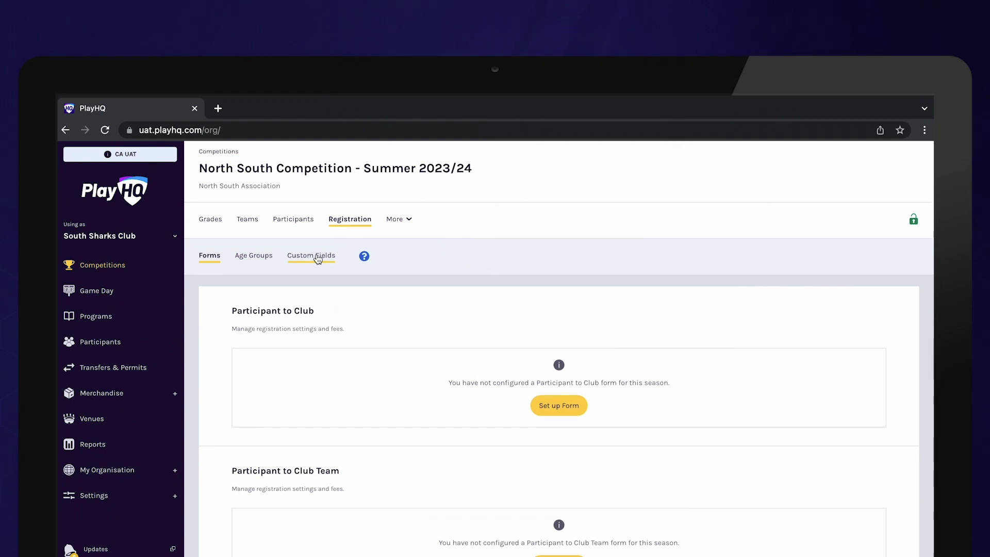
# Start a new participant custom field labelled 'Did you play last season'
pyautogui.click(317, 257)
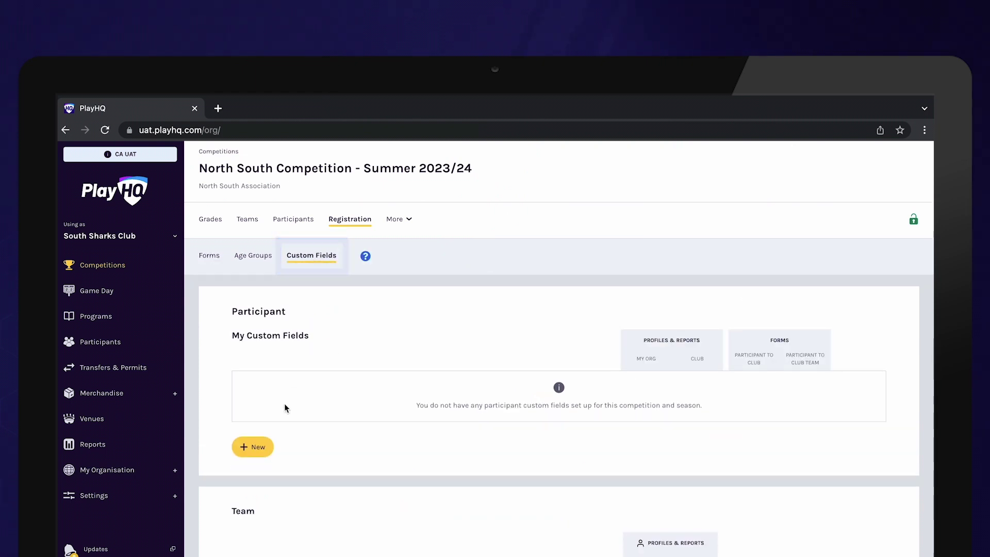
pyautogui.click(256, 449)
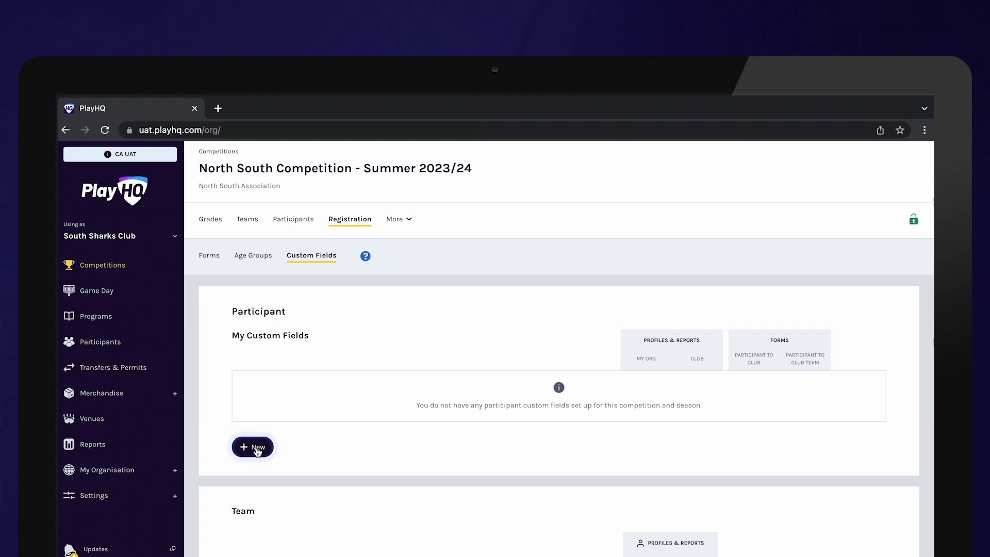
pyautogui.click(308, 281)
pyautogui.write('Did ')
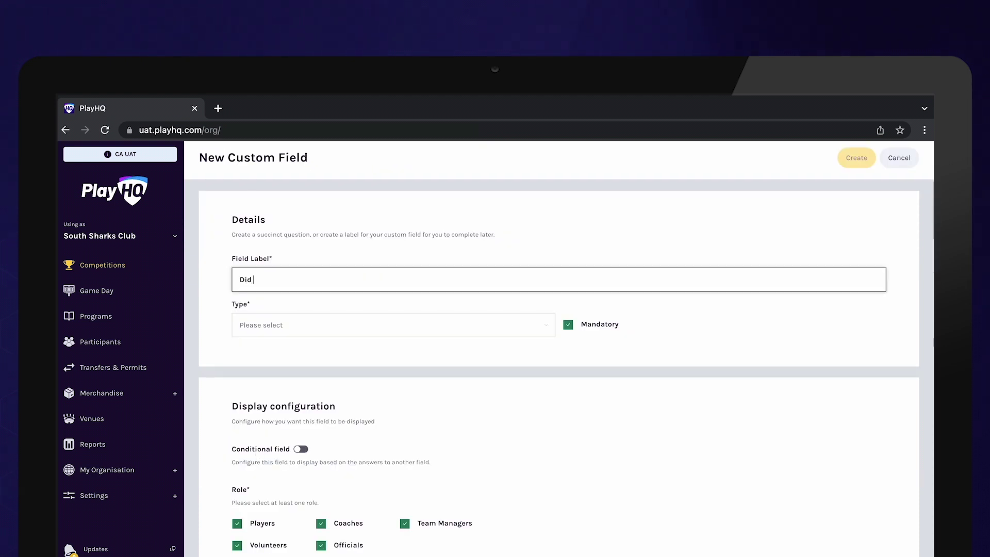
pyautogui.write('you play last season?')
# Make the field a Dropdown List with answer options Yes and No
pyautogui.click(368, 324)
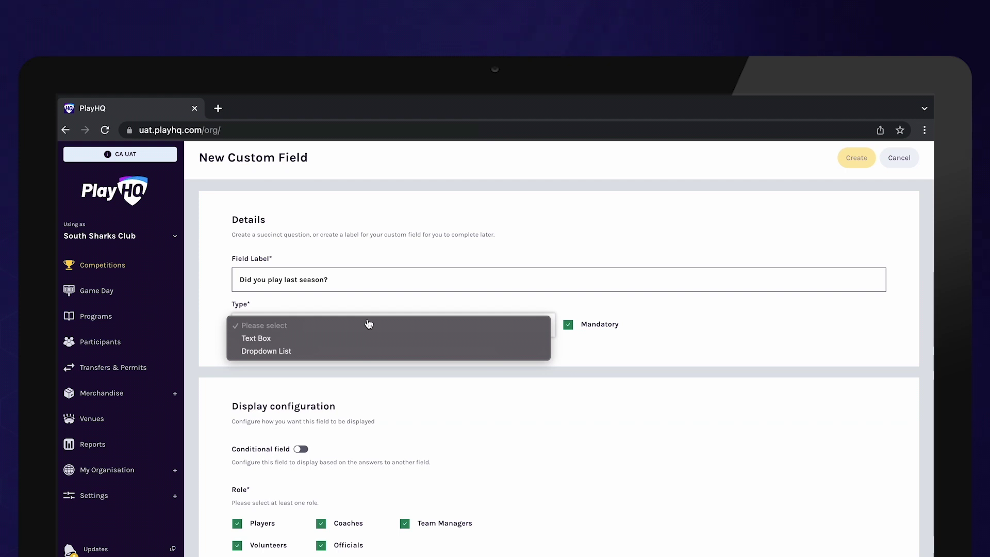
pyautogui.click(287, 350)
pyautogui.click(269, 395)
pyautogui.write('Yes')
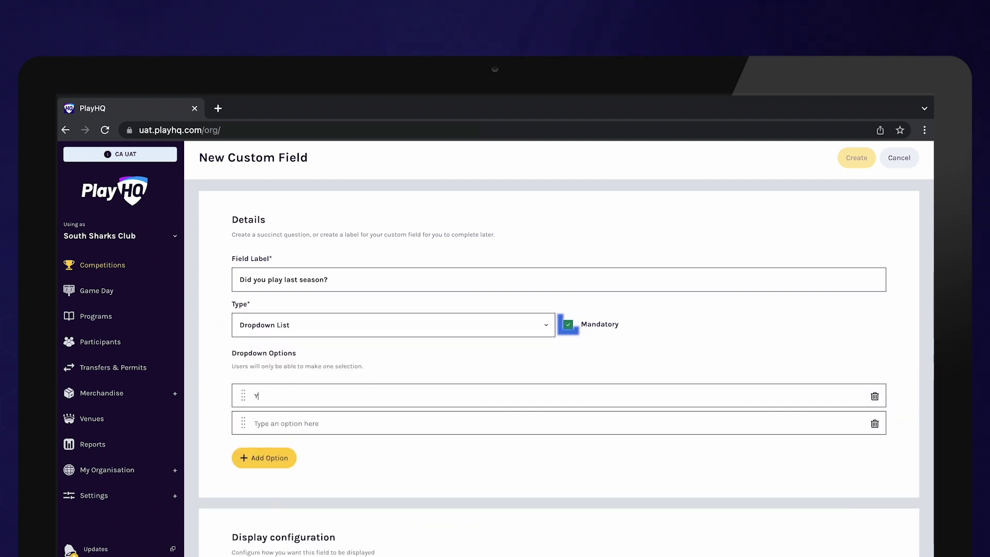
pyautogui.click(277, 425)
pyautogui.write('No')
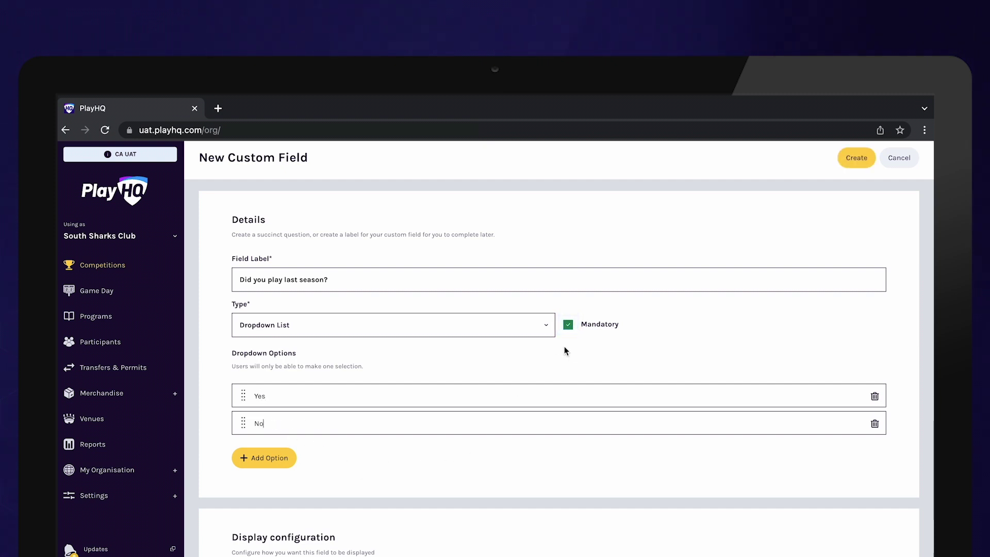
pyautogui.click(575, 328)
# Untick Coaches, Team Managers, Officials and Volunteers so only Players see it, then create it
pyautogui.scroll(-4, 509, 521)
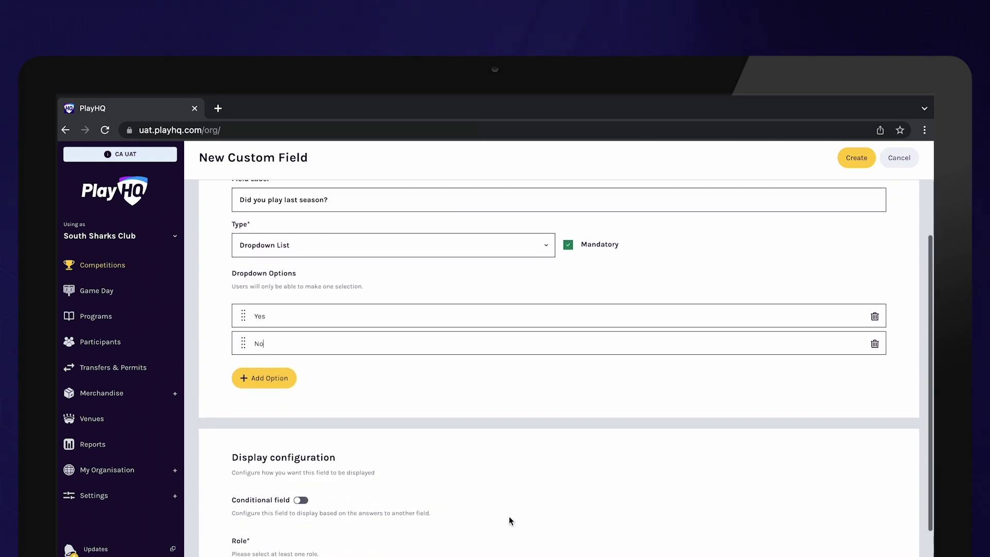
pyautogui.click(321, 442)
pyautogui.click(405, 442)
pyautogui.click(320, 464)
pyautogui.click(237, 464)
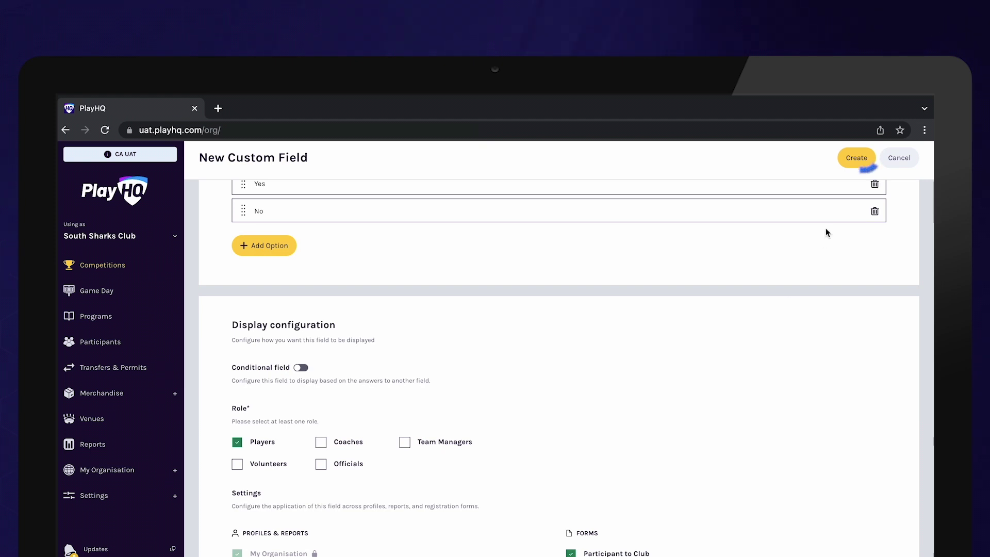
pyautogui.click(858, 160)
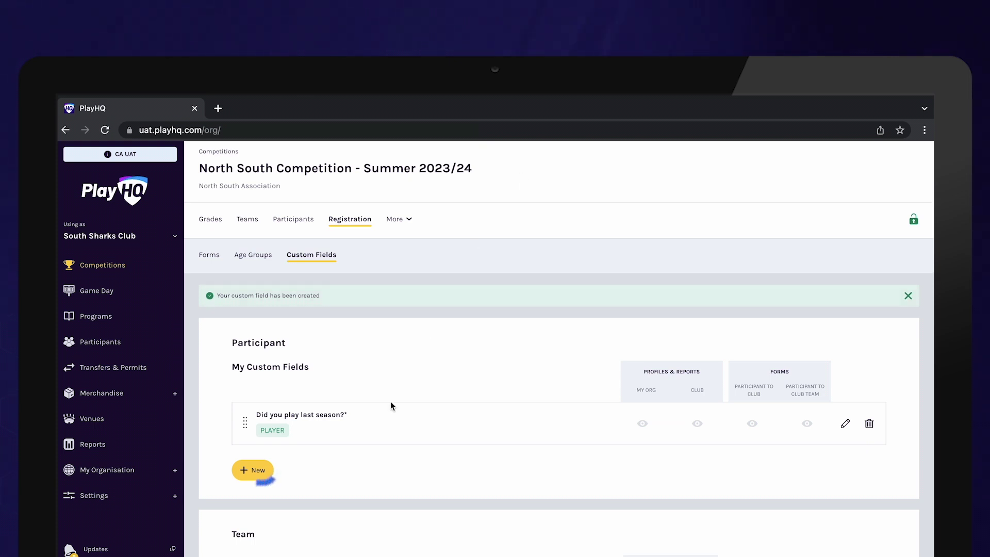
# Add a field 'What team did you play in?' as a Text Box, marked conditional
pyautogui.click(260, 471)
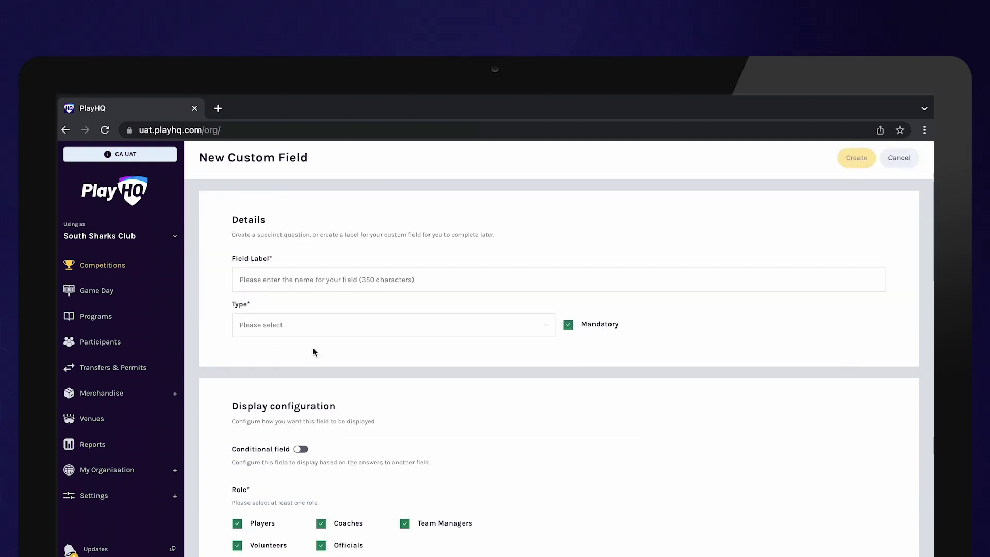
pyautogui.click(329, 279)
pyautogui.write('What team did ')
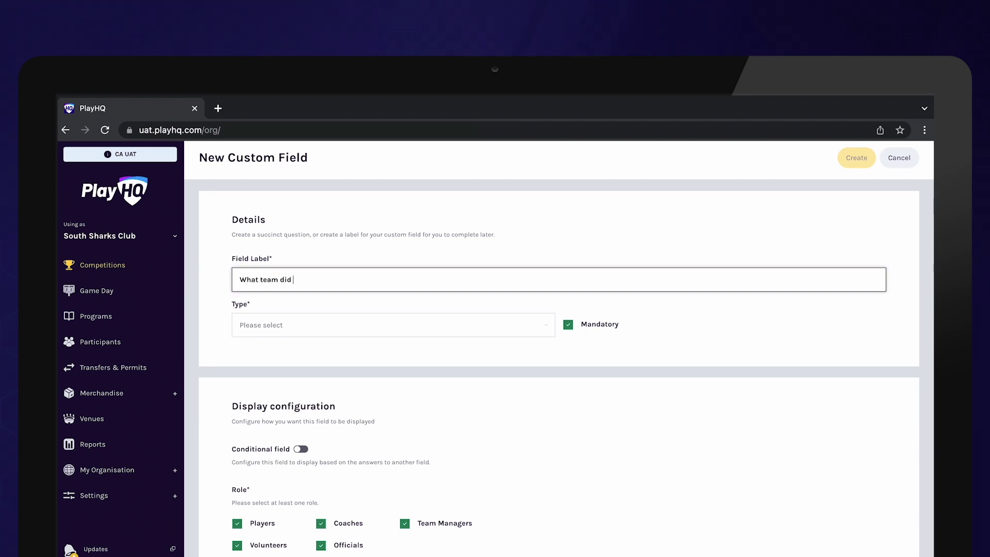
pyautogui.write('you play in?')
pyautogui.click(404, 325)
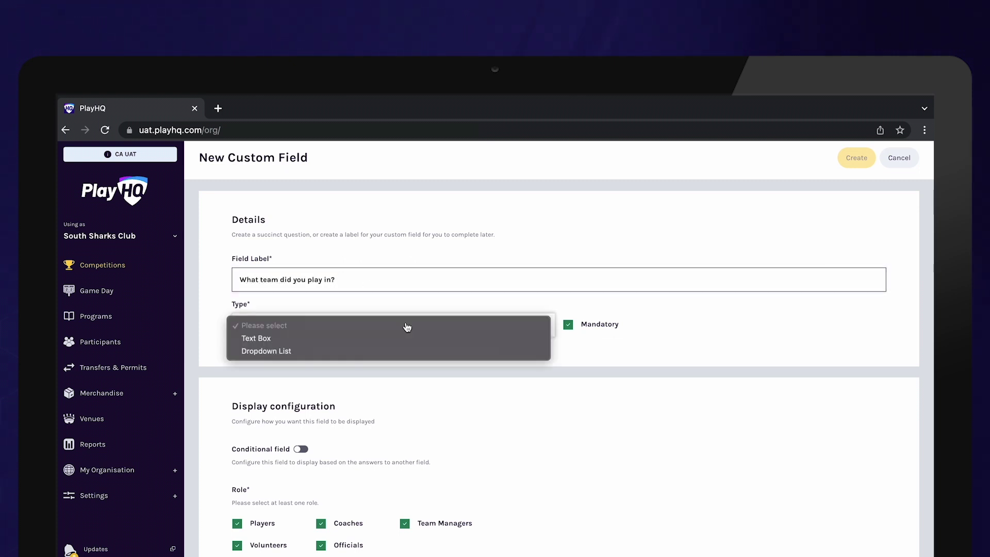
pyautogui.click(290, 339)
pyautogui.scroll(-2, 292, 343)
pyautogui.click(303, 378)
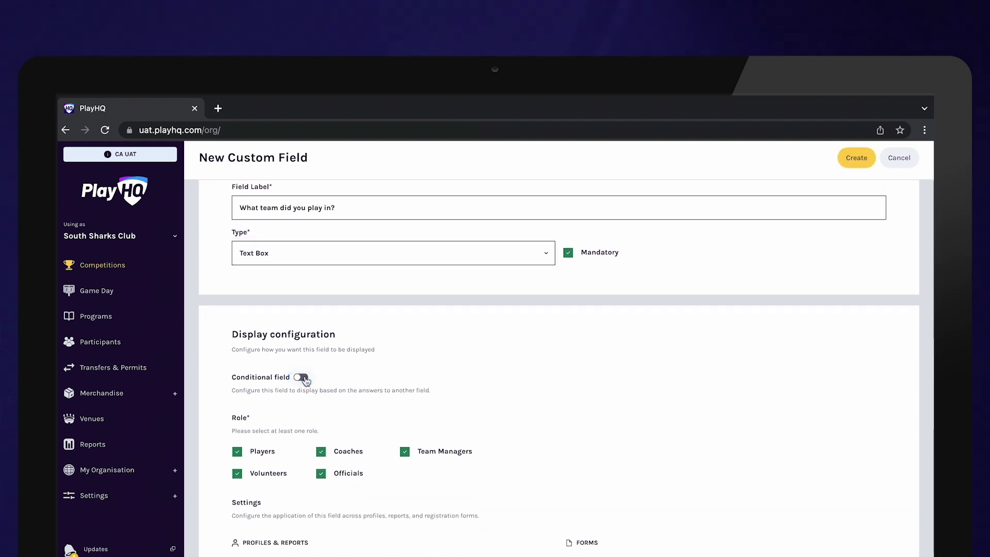
# Show it only when 'Did you play last season?' is answered Yes, and create it
pyautogui.scroll(2, 304, 381)
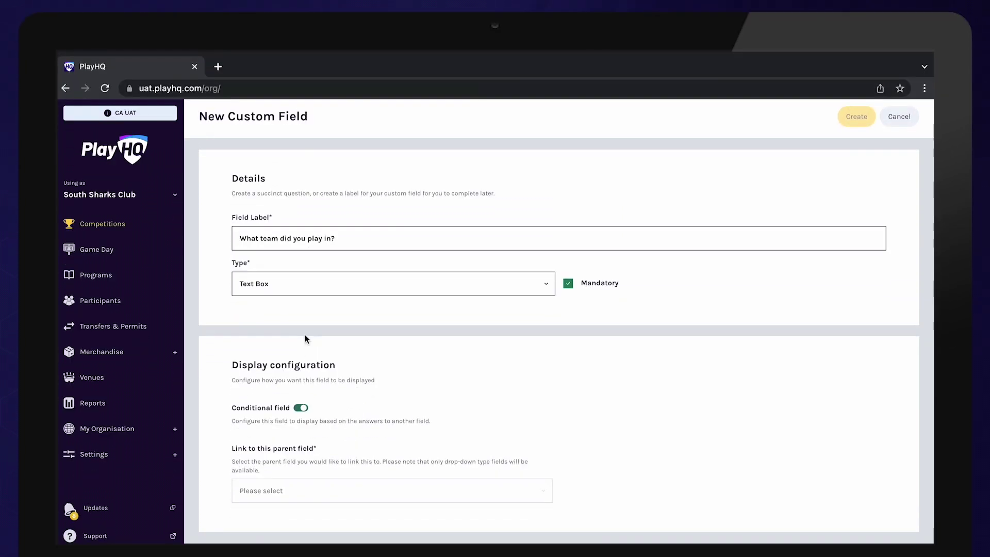
pyautogui.click(408, 496)
pyautogui.click(326, 503)
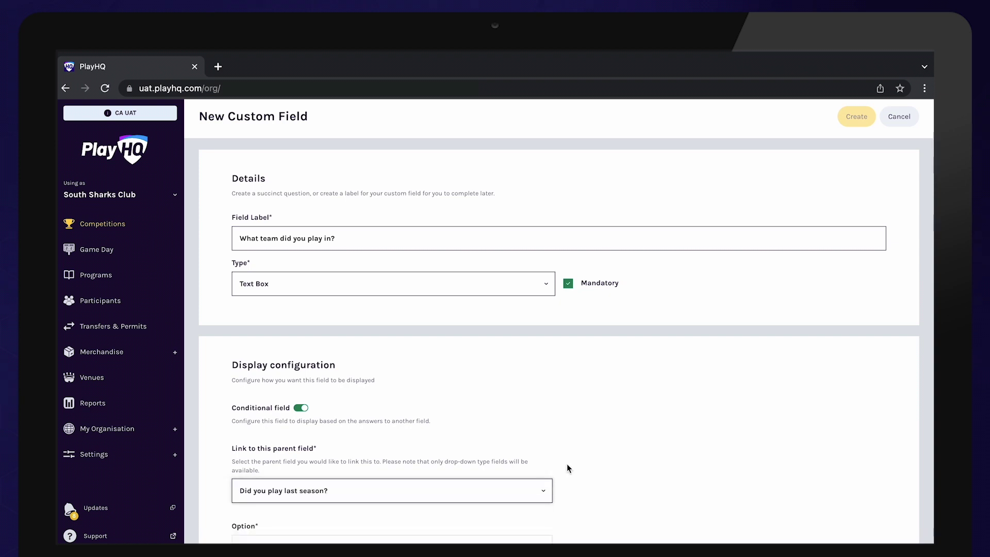
pyautogui.click(505, 535)
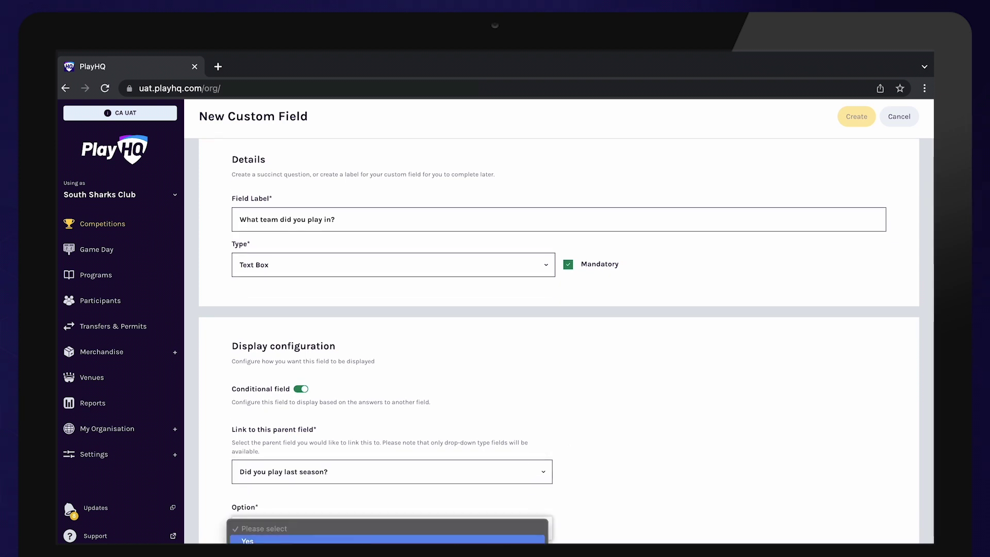
pyautogui.click(505, 540)
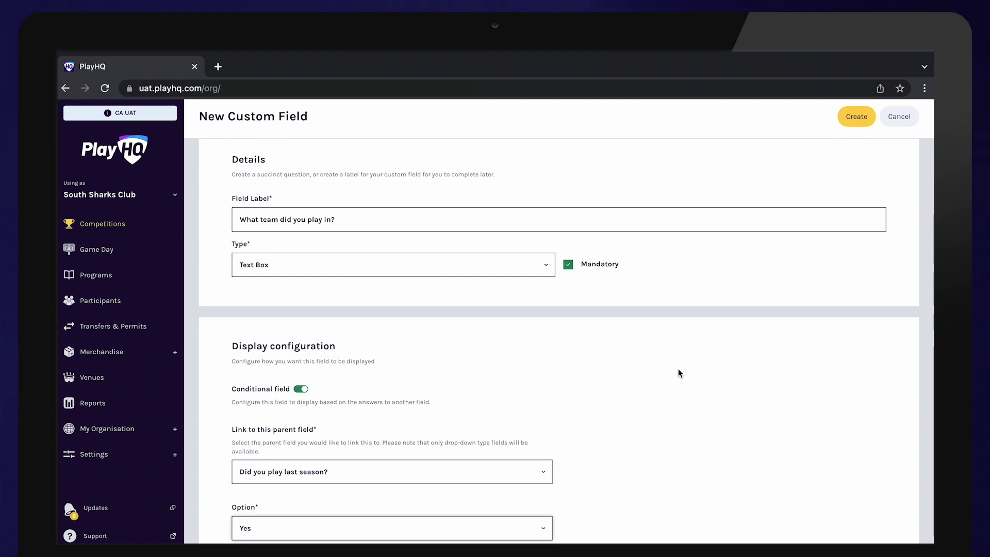
pyautogui.scroll(1, 679, 370)
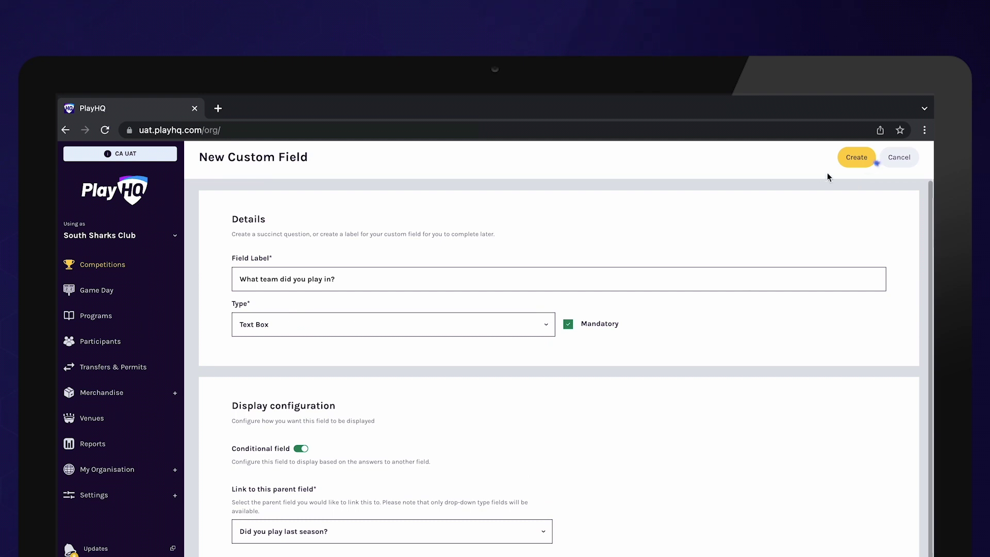
pyautogui.click(860, 158)
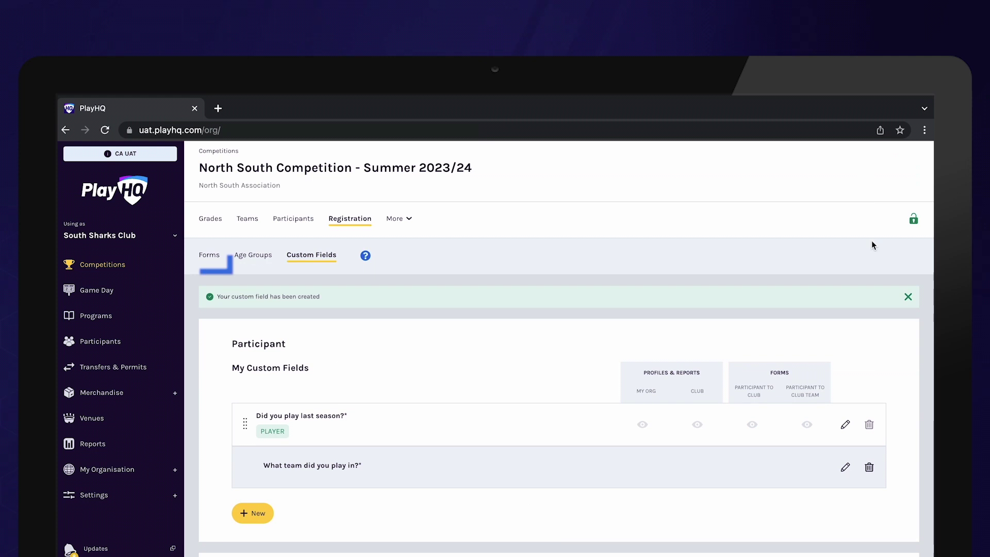
# Go back to the Forms list and start the Participant to Club form setup
pyautogui.click(212, 257)
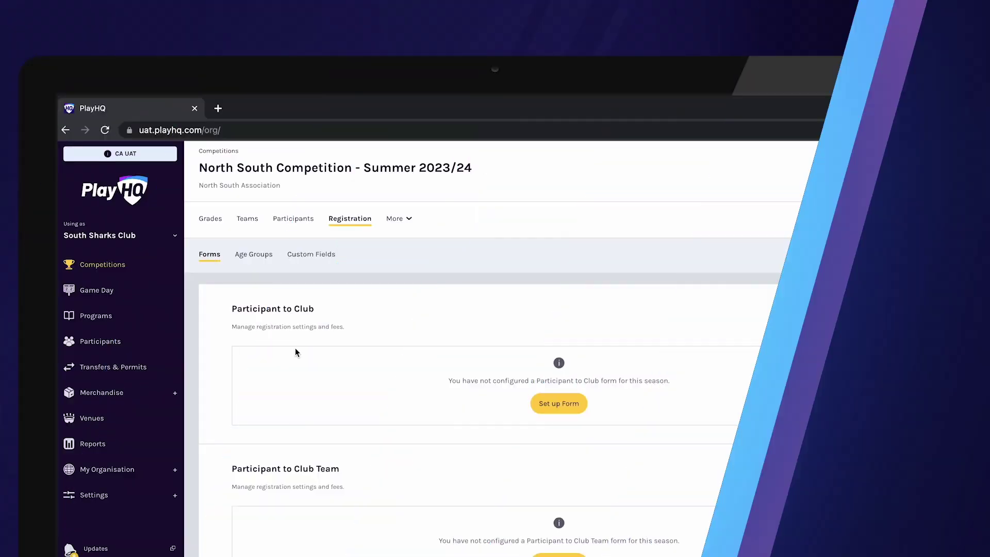
pyautogui.click(567, 406)
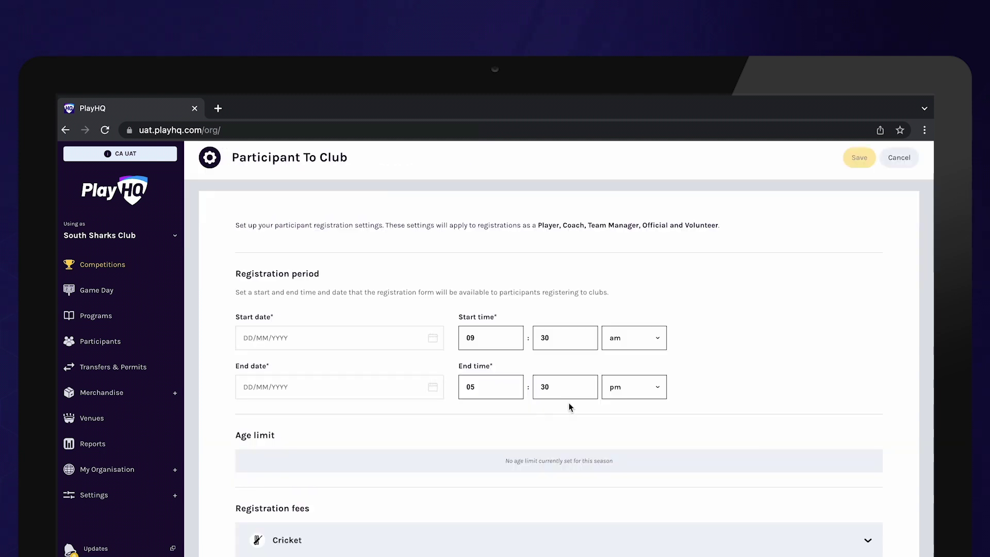
# Set the registration start date to 1 July 2023 and end date to 30 November 2023
pyautogui.click(363, 339)
pyautogui.click(347, 366)
pyautogui.click(347, 366)
pyautogui.click(347, 365)
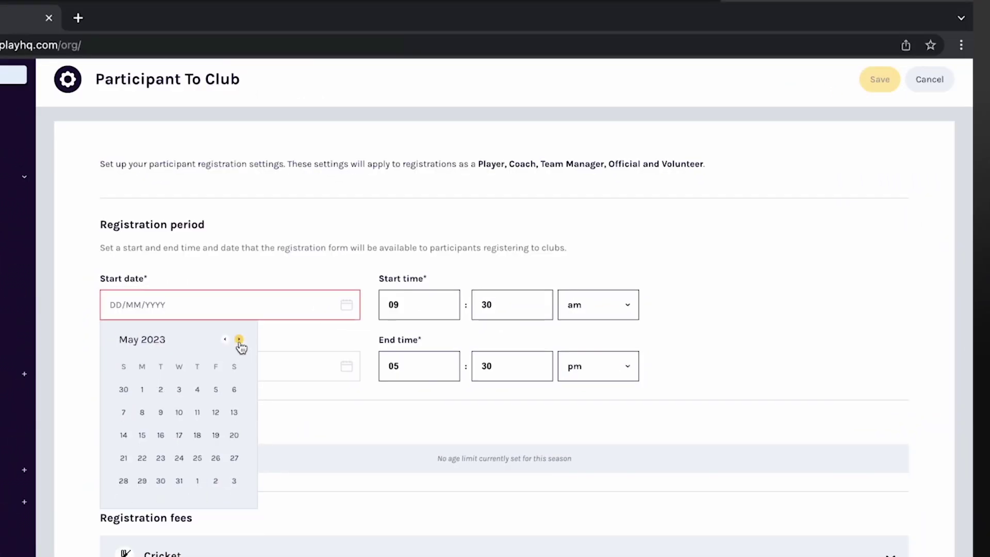
pyautogui.click(236, 386)
pyautogui.click(260, 369)
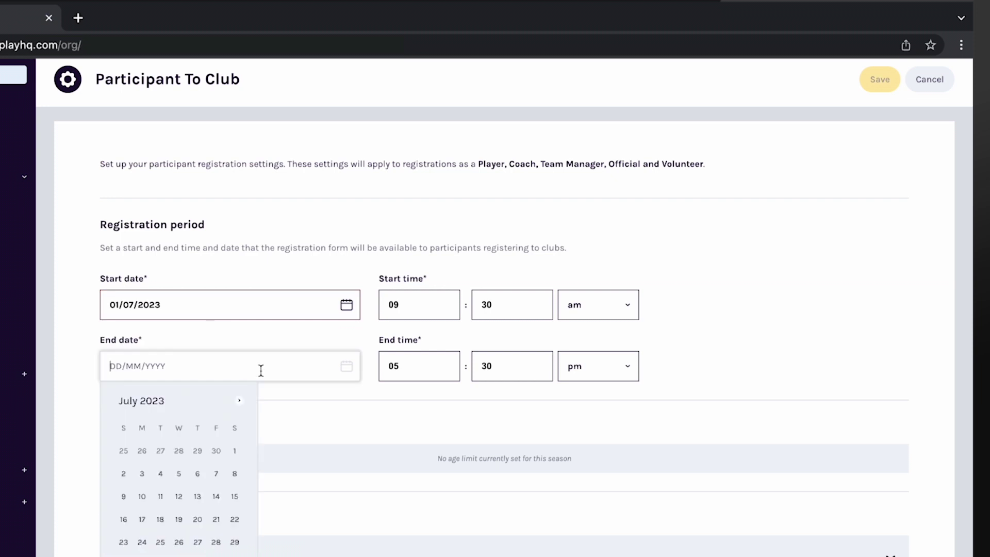
pyautogui.click(240, 401)
pyautogui.click(240, 401)
pyautogui.click(240, 400)
pyautogui.click(240, 400)
pyautogui.click(197, 539)
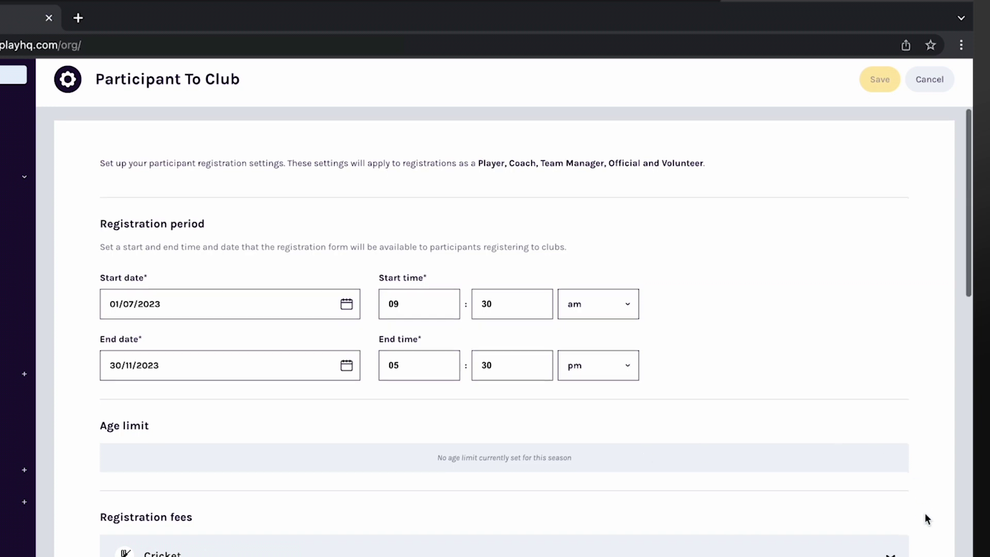
pyautogui.scroll(-4, 924, 513)
pyautogui.click(890, 371)
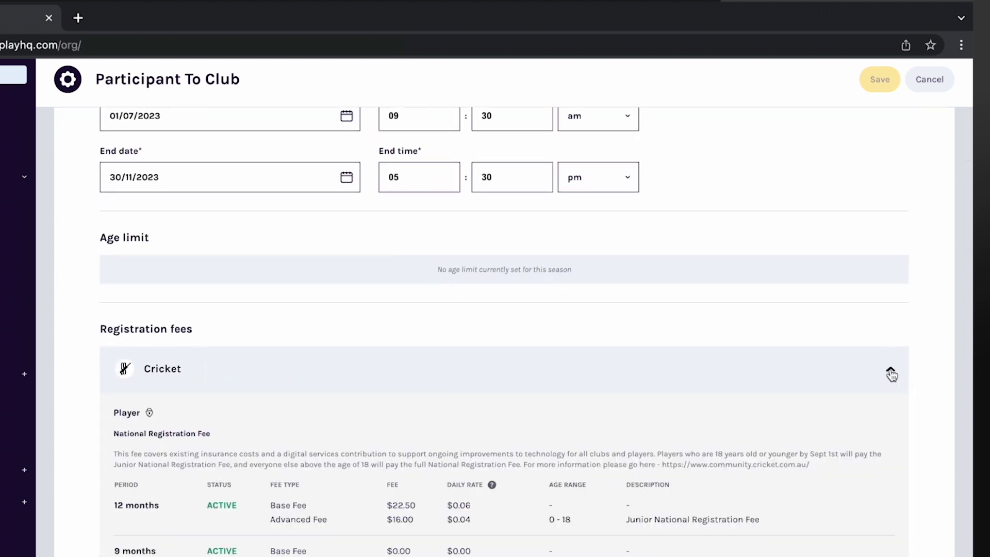
pyautogui.click(891, 373)
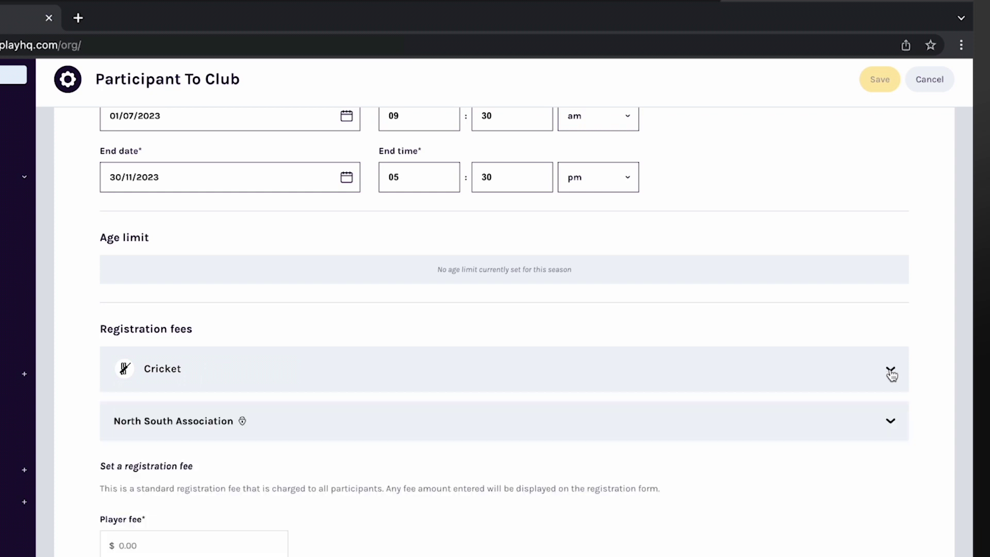
pyautogui.click(891, 423)
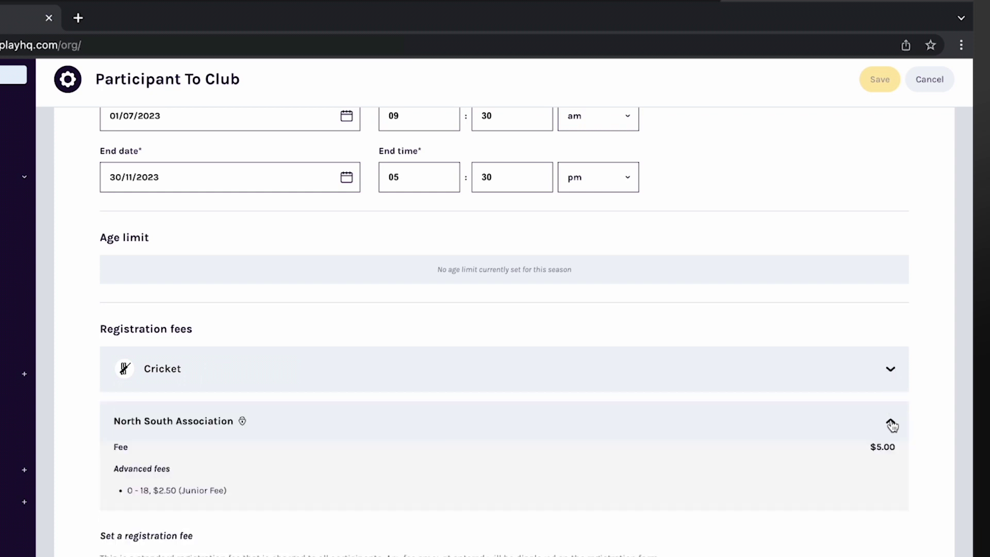
pyautogui.click(891, 424)
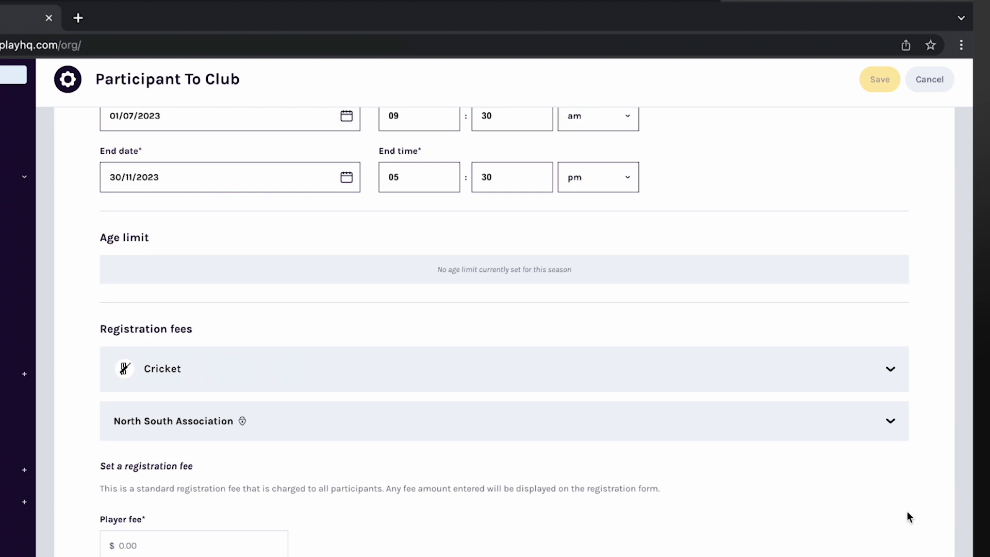
pyautogui.scroll(-4, 907, 516)
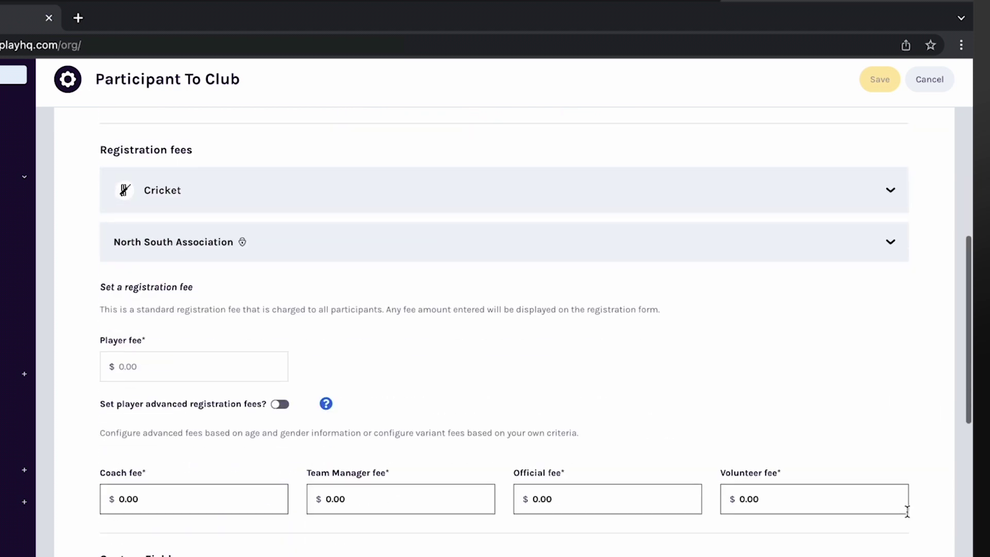
# Set the player fee to $150, enable advanced fees, and use 01/07/2023 as the age date
pyautogui.click(182, 346)
pyautogui.write('150')
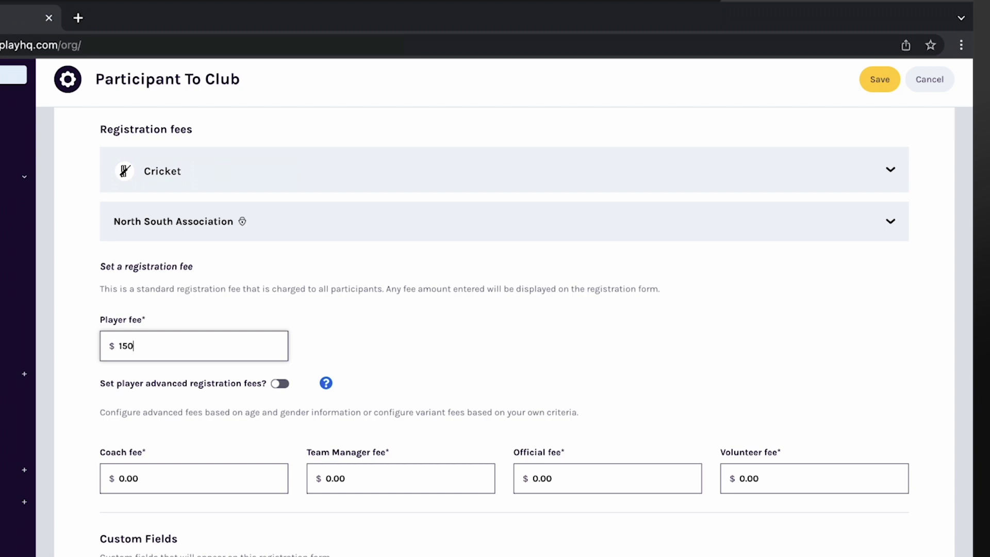
pyautogui.press('Tab')
pyautogui.click(284, 386)
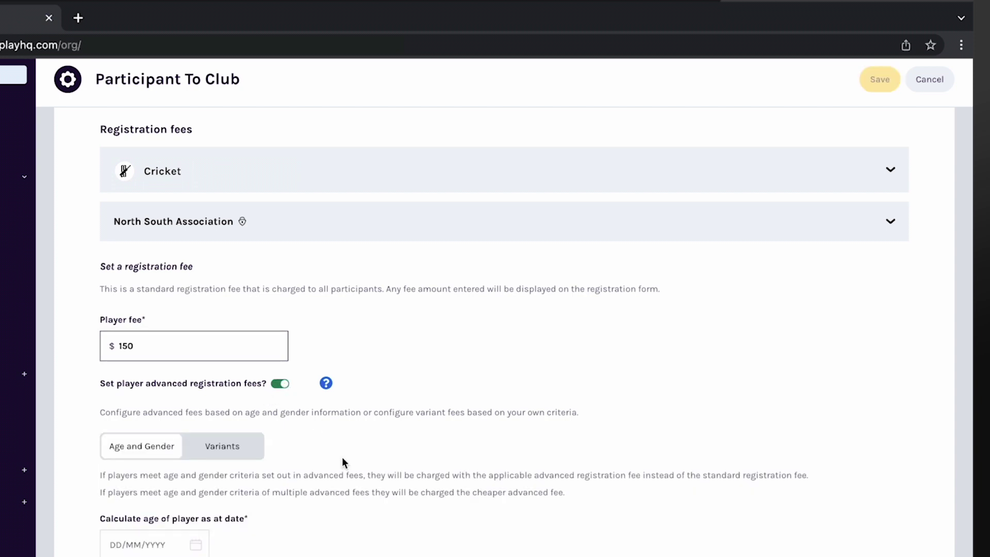
pyautogui.scroll(-4, 366, 486)
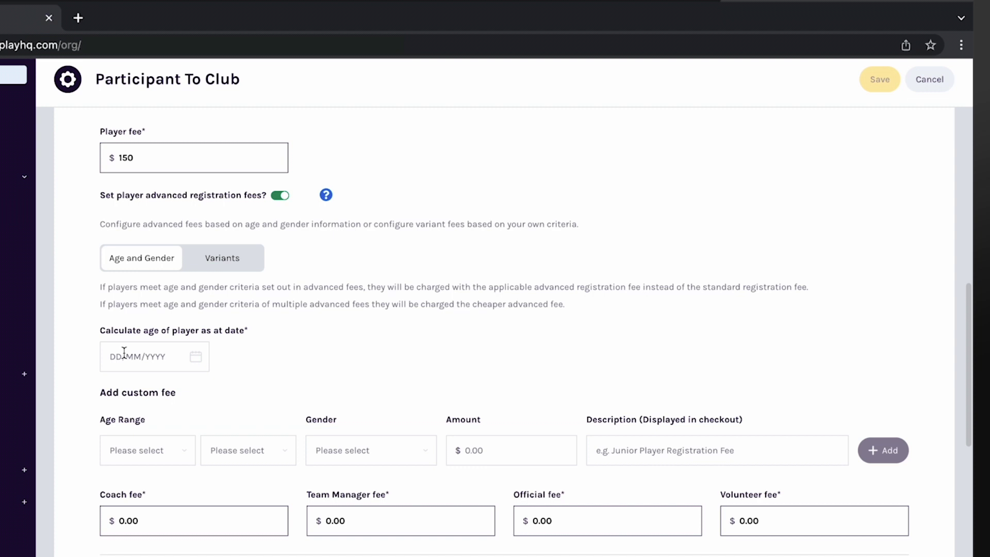
pyautogui.click(124, 353)
pyautogui.click(241, 391)
pyautogui.click(241, 392)
pyautogui.click(241, 391)
pyautogui.click(235, 442)
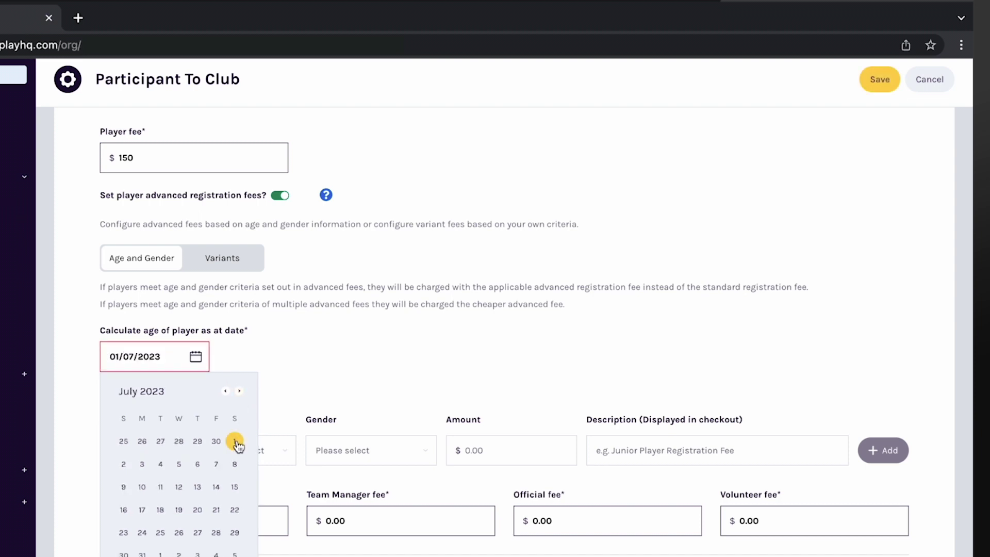
# Add a Junior Registration Fee row: ages 8–18, all genders, $100
pyautogui.click(182, 450)
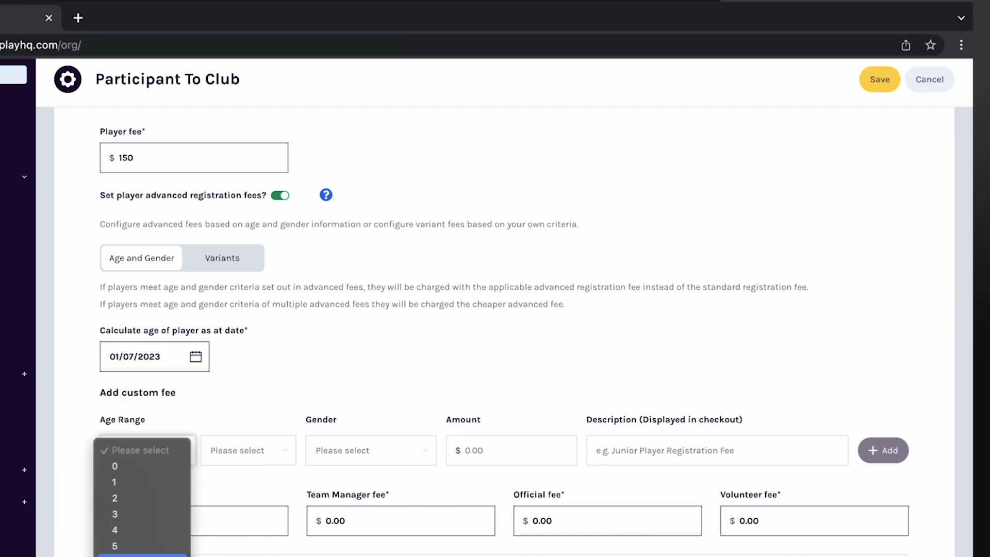
pyautogui.click(114, 556)
pyautogui.click(272, 460)
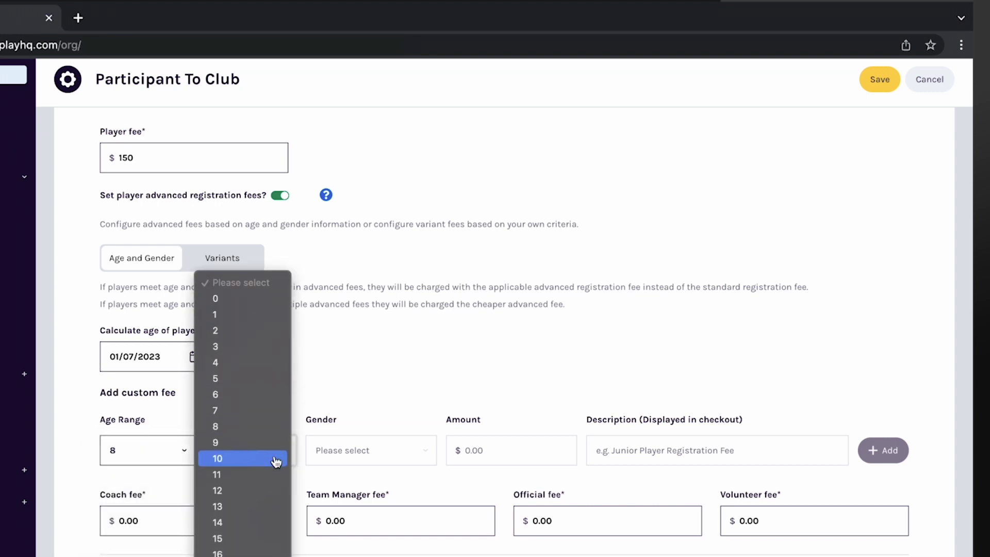
pyautogui.click(238, 536)
pyautogui.click(373, 456)
pyautogui.click(361, 466)
pyautogui.click(493, 450)
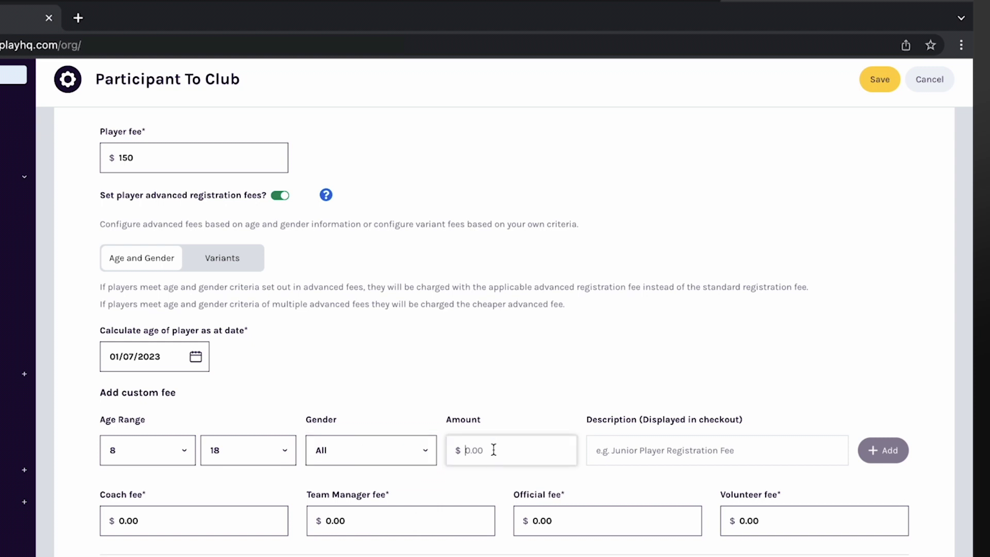
pyautogui.write('100')
pyautogui.click(678, 451)
pyautogui.write('Junior Registration Fee')
pyautogui.click(888, 451)
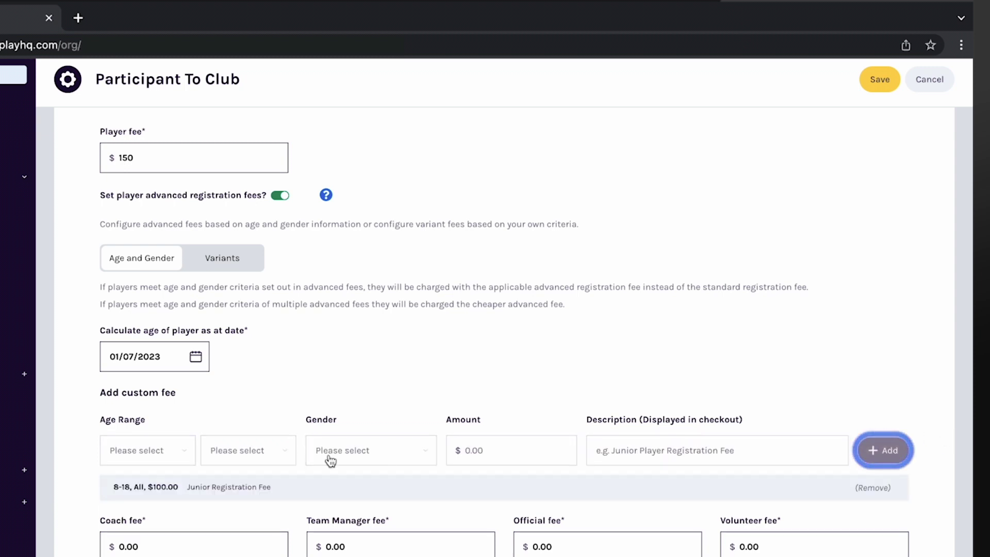
# Fill a senior fee row: ages 19–99, all genders, $150, described 'Senior Reg'
pyautogui.click(155, 452)
pyautogui.click(153, 466)
pyautogui.click(274, 454)
pyautogui.scroll(-10, 283, 527)
pyautogui.click(279, 537)
pyautogui.click(431, 457)
pyautogui.click(412, 465)
pyautogui.click(506, 451)
pyautogui.write('150')
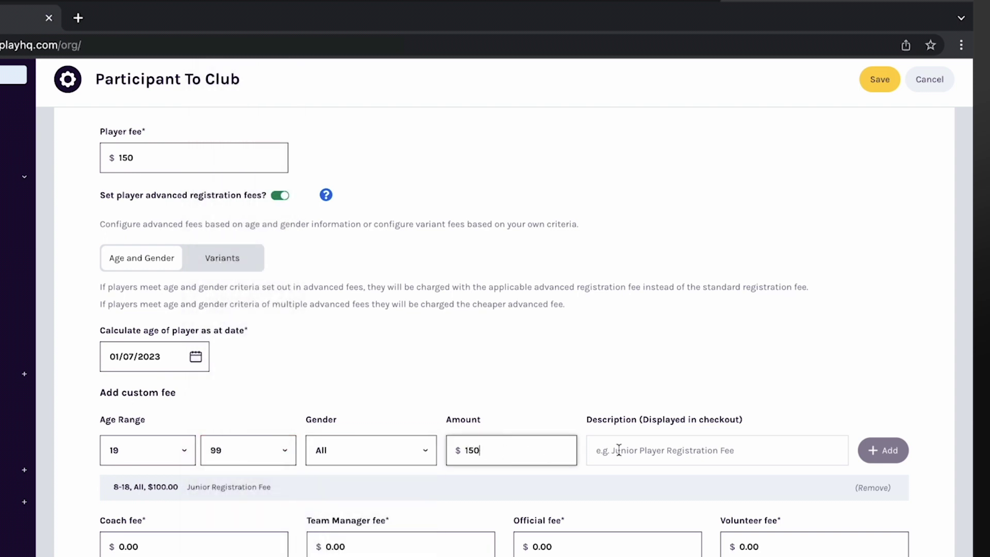
pyautogui.click(618, 450)
pyautogui.write('Senior Reg')
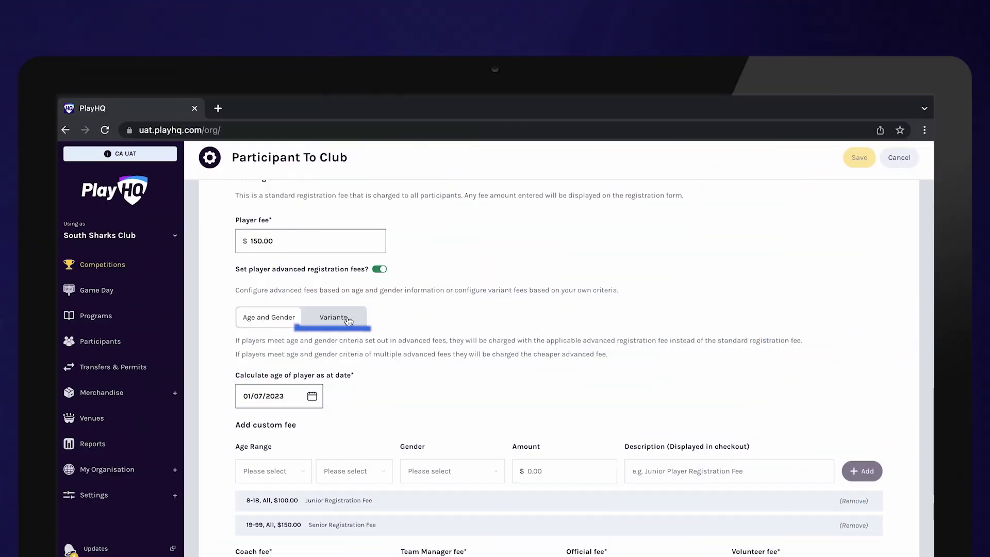
# Switch to fee variants and add 'Student / Concession Fee' at $120
pyautogui.click(349, 321)
pyautogui.write('Stud')
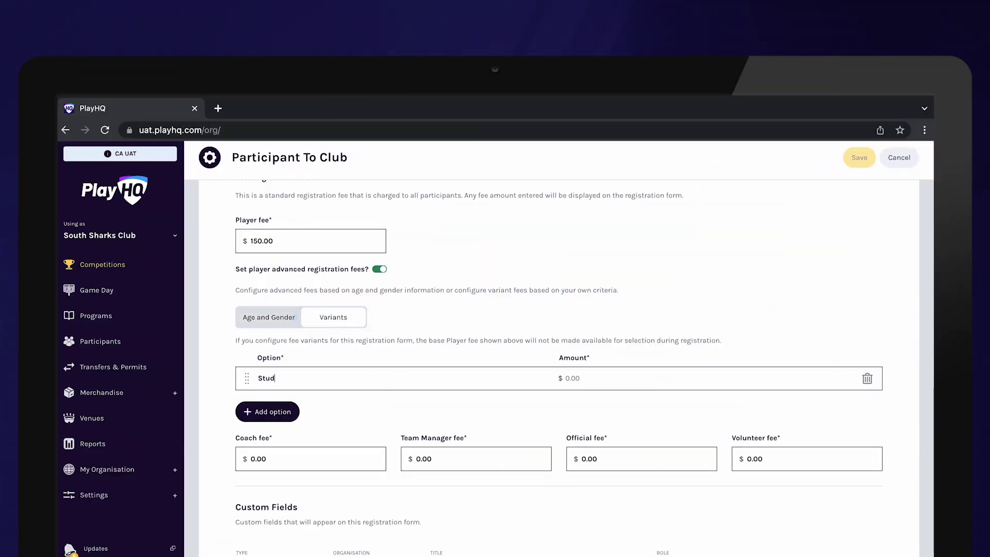
pyautogui.write('ent / Concession Fee')
pyautogui.press('Tab')
pyautogui.write('120')
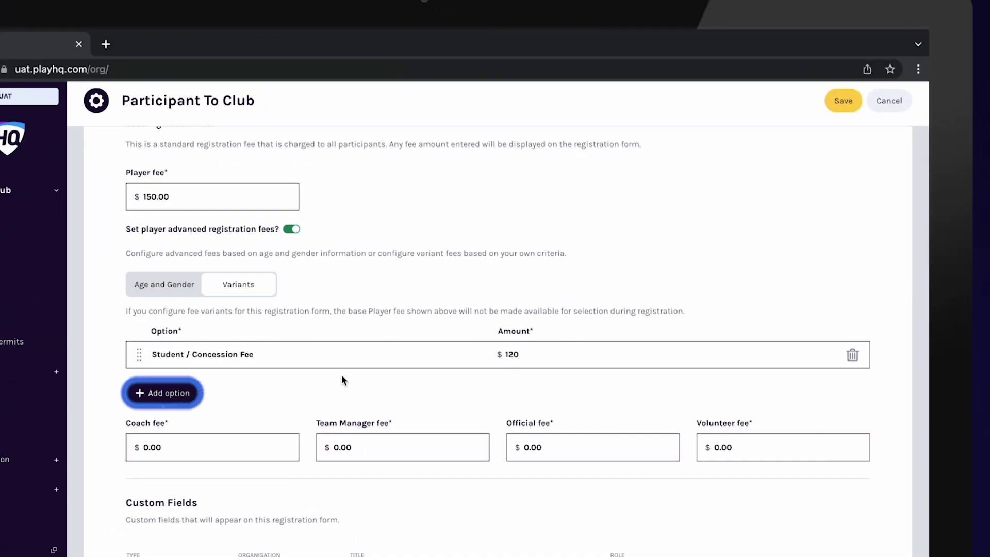
# Add the Junior Registration Fee and Senior 'Registration Fee (19 years and over)' $150 variants
pyautogui.click(164, 393)
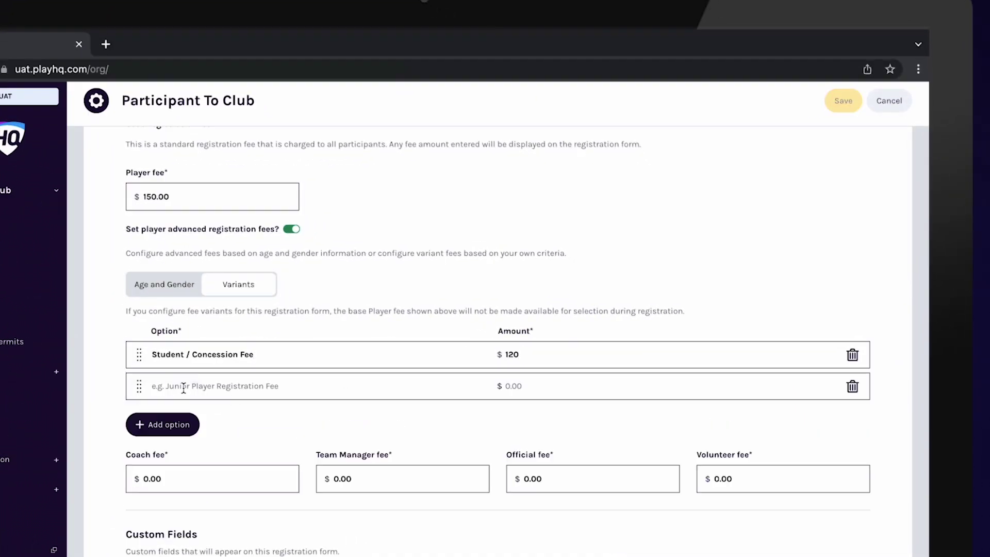
pyautogui.click(183, 388)
pyautogui.write('Junior Registration F')
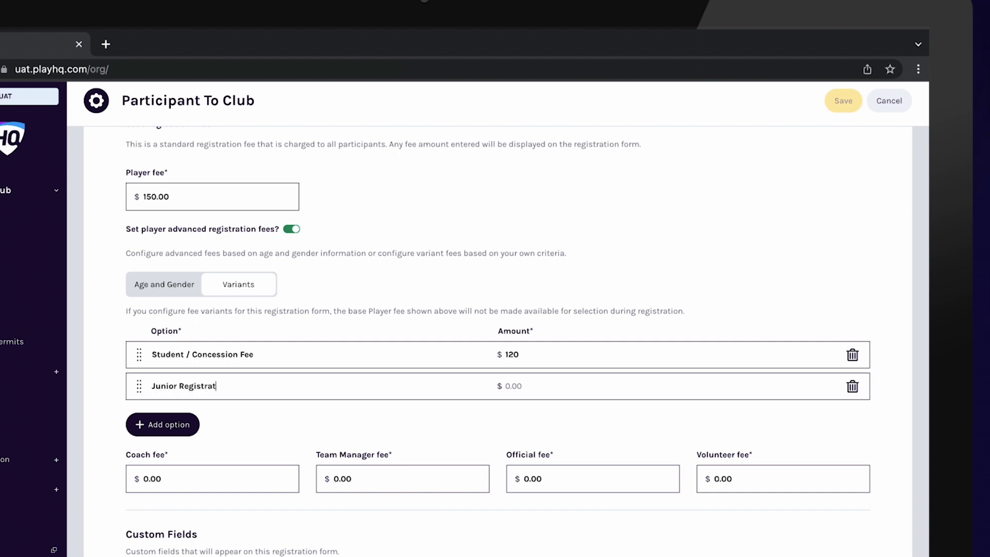
pyautogui.write('ee')
pyautogui.write('Re')
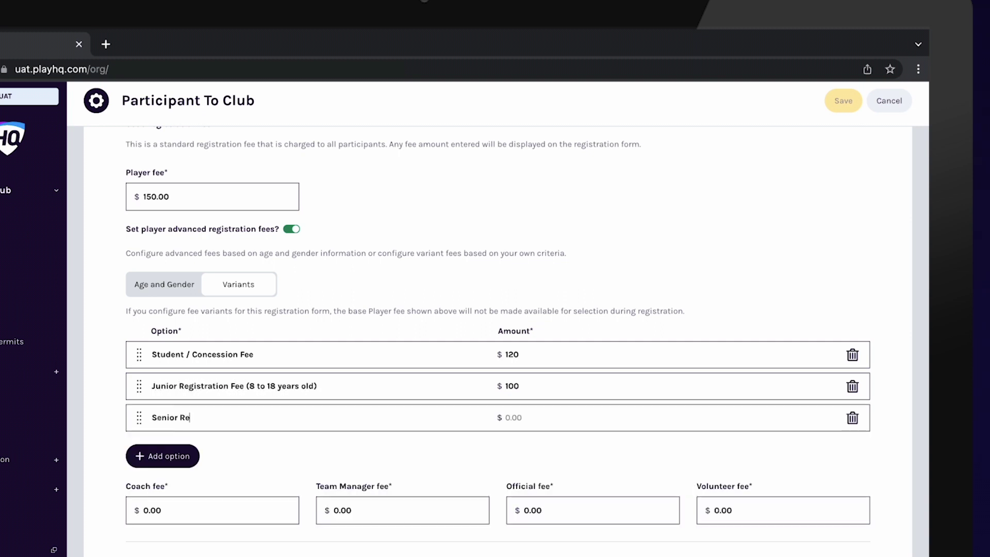
pyautogui.write('gistration Fee (19 years and over)')
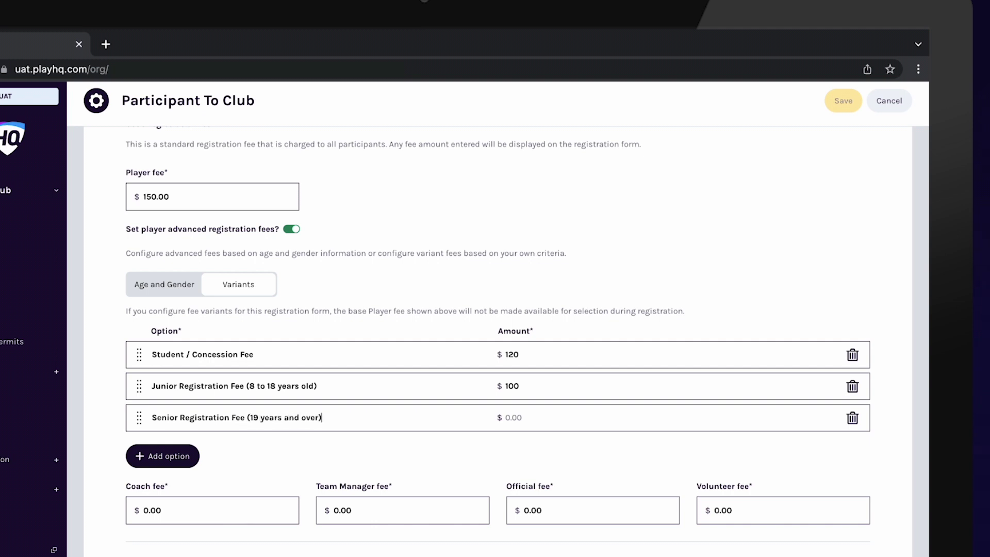
pyautogui.press('Tab')
pyautogui.write('1')
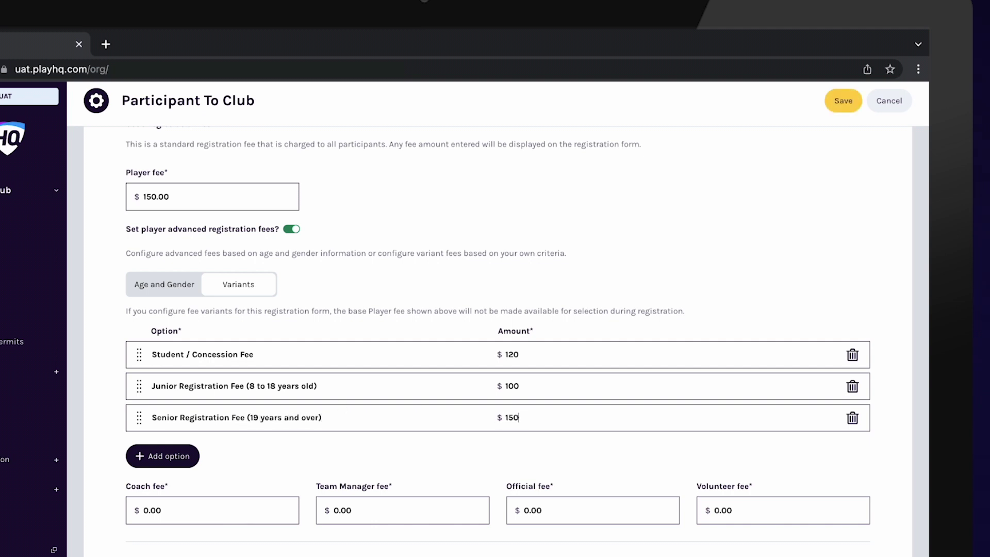
pyautogui.scroll(-2, 902, 458)
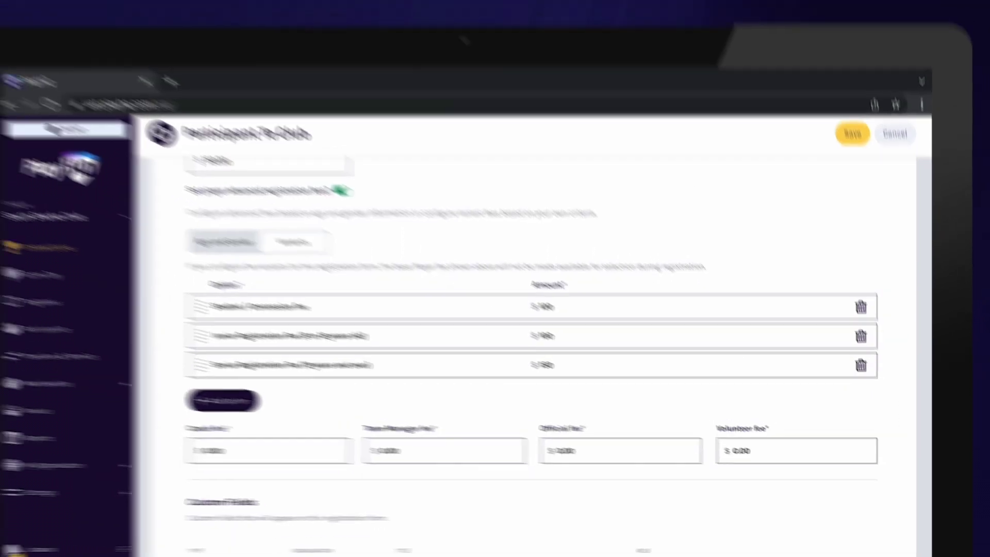
pyautogui.scroll(-10, 310, 415)
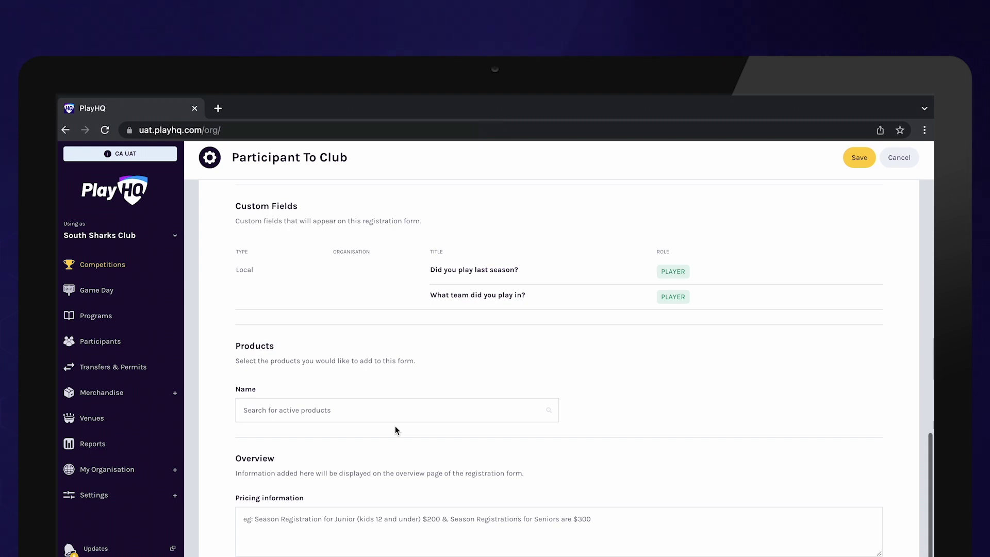
# Search the active products and add the $100.00 Club Shirt to the form
pyautogui.click(249, 410)
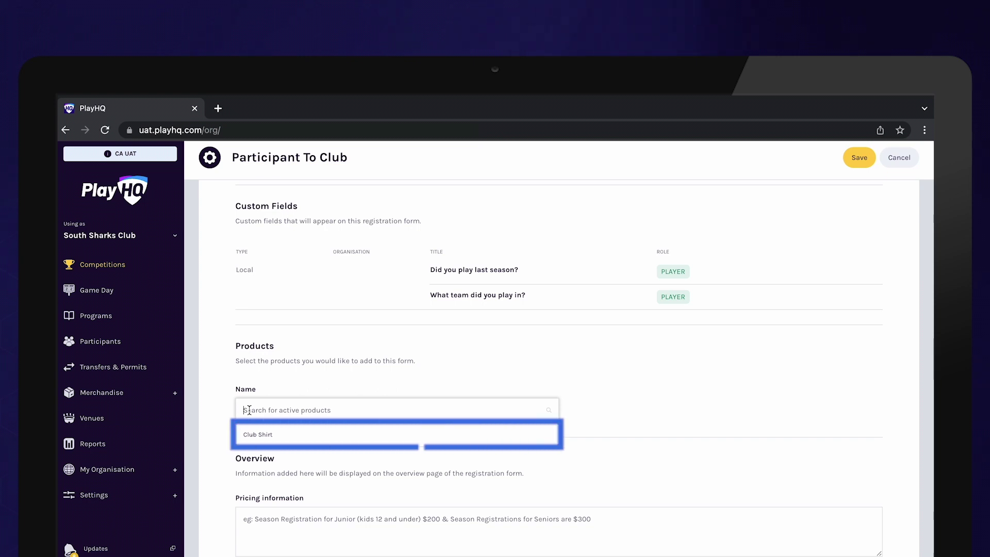
pyautogui.click(263, 435)
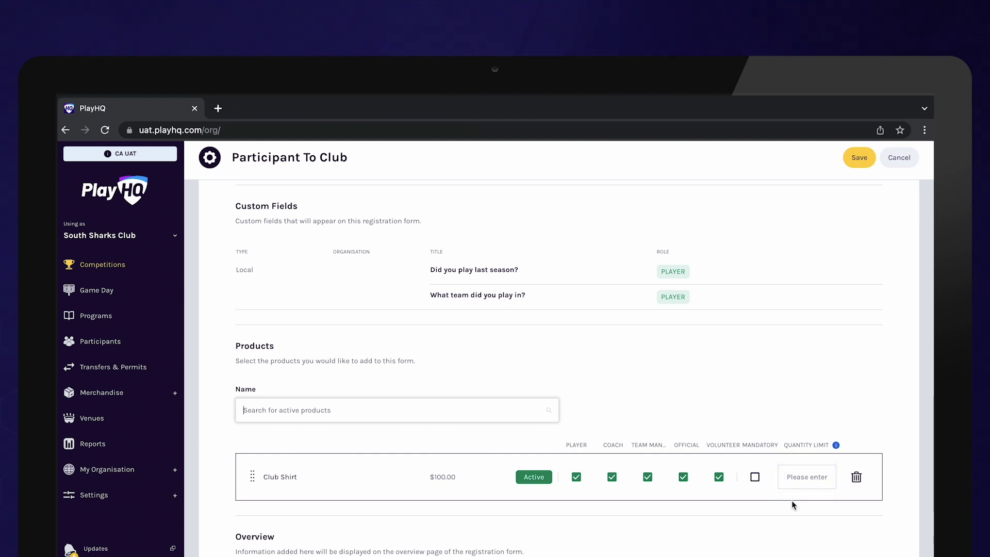
# Enter the pricing note 'All fees include player insurance, club membership and umpire fees for the season'
pyautogui.scroll(-4, 868, 526)
pyautogui.click(392, 427)
pyautogui.write('All fees include player insurance, club membership and ')
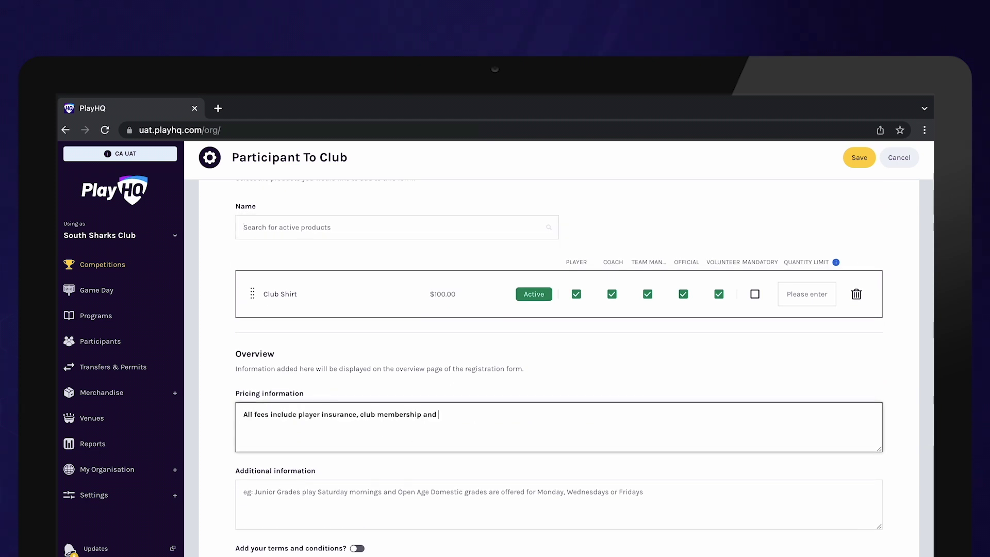
pyautogui.write('umpire fees for the season.')
# Add 'Training will be every Tuesday and Thursday at Junction Oval.' and turn on terms and conditions
pyautogui.click(270, 506)
pyautogui.write('Training w')
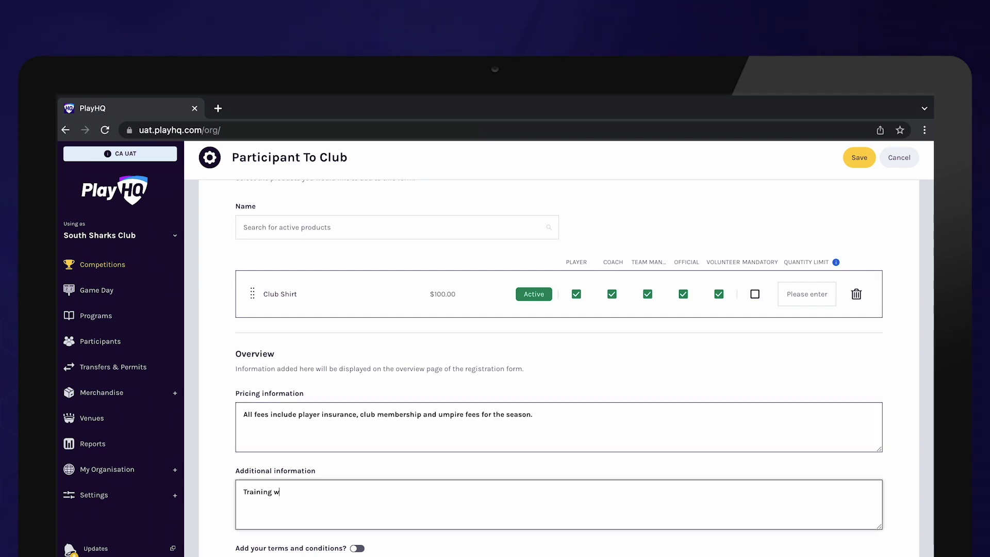
pyautogui.write('ill be every Tuesday and Thursday at Junction Oval.')
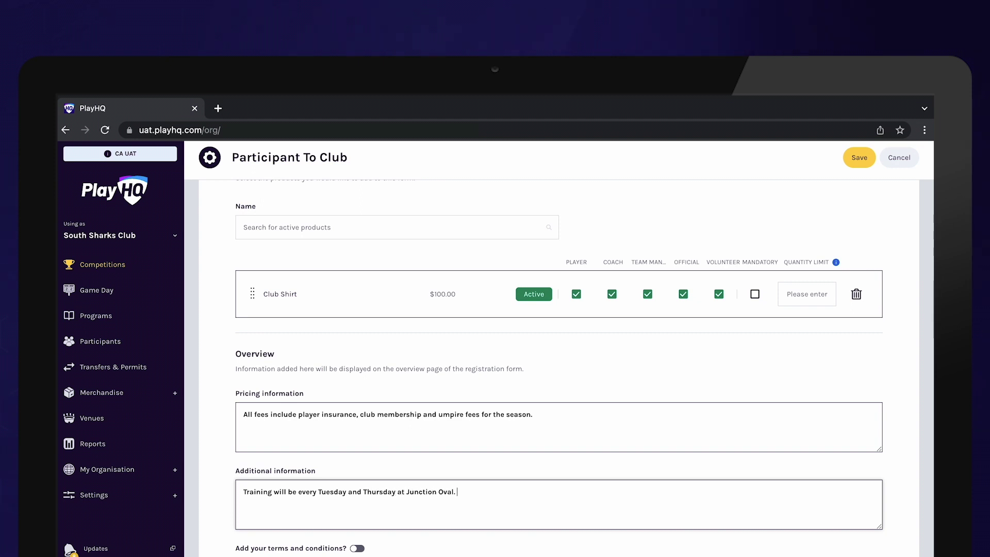
pyautogui.scroll(-1, 608, 524)
pyautogui.scroll(-1, 608, 525)
pyautogui.click(357, 449)
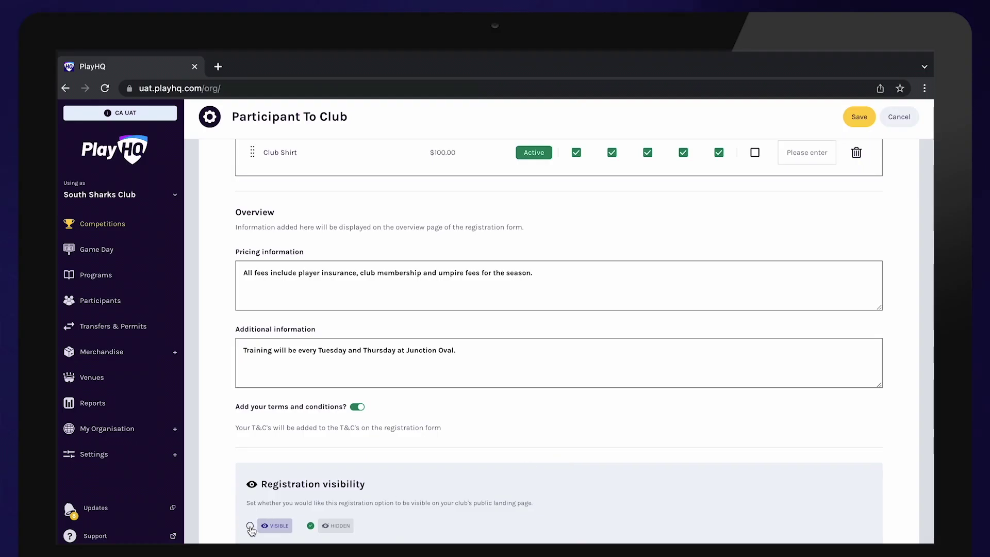
# Set Registration visibility to Visible and save the Participant To Club form
pyautogui.click(250, 526)
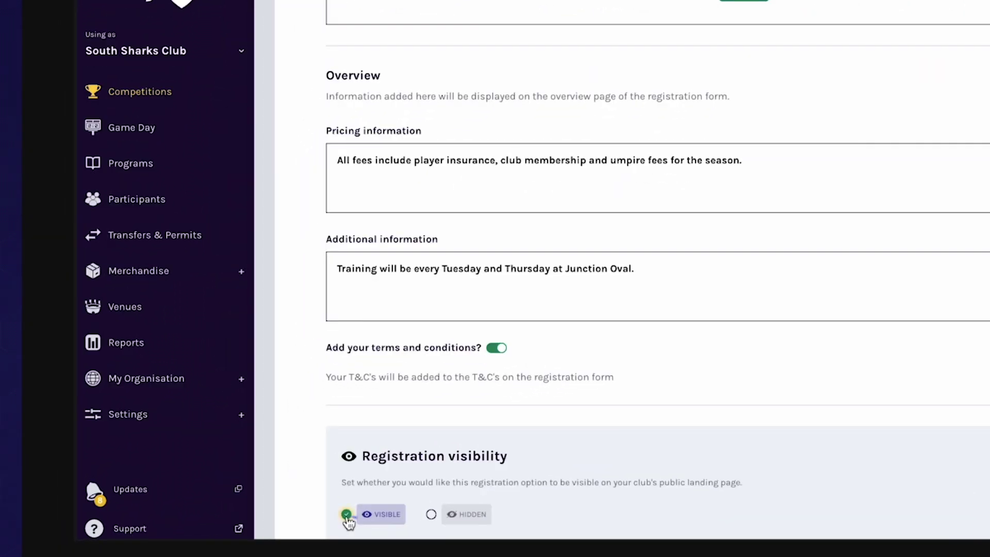
pyautogui.click(347, 518)
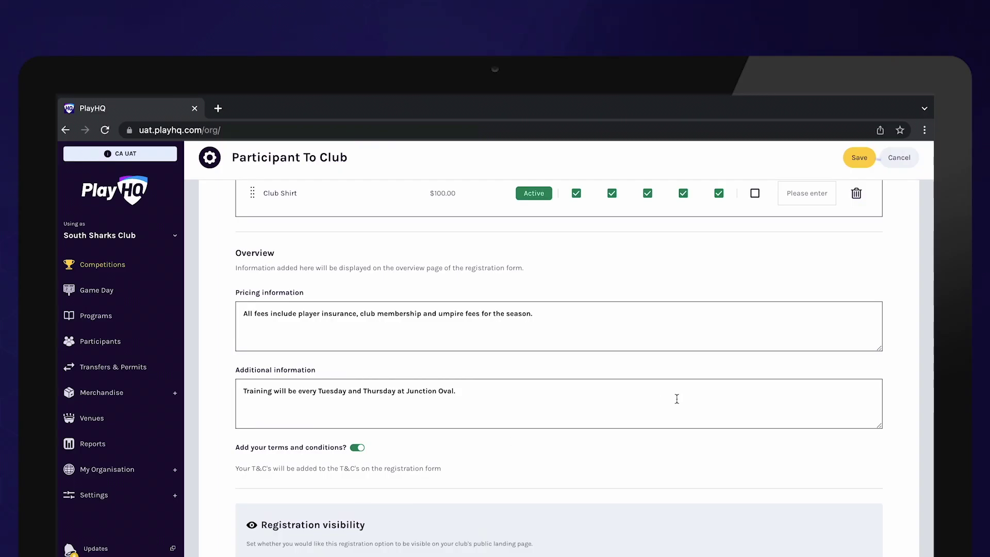
pyautogui.click(859, 158)
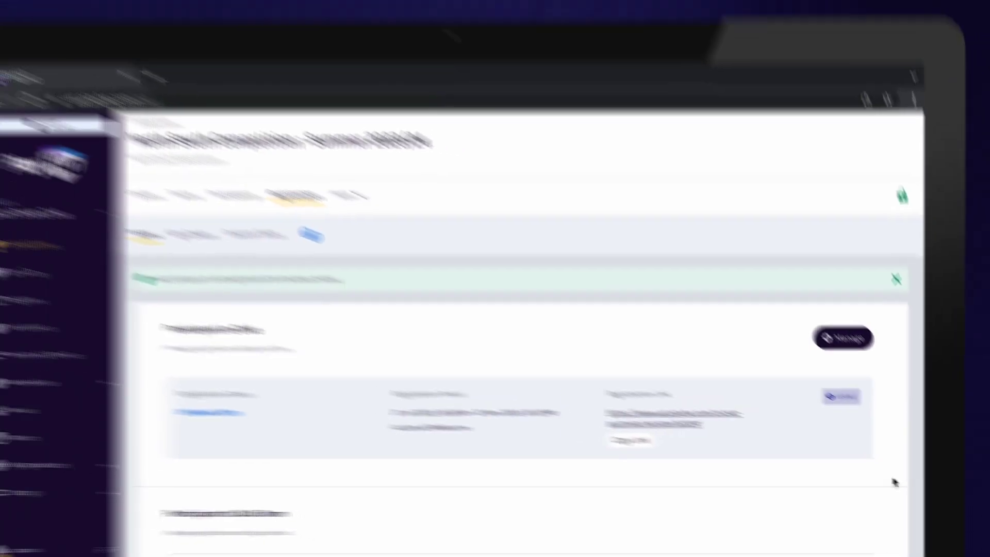
pyautogui.scroll(-2, 866, 471)
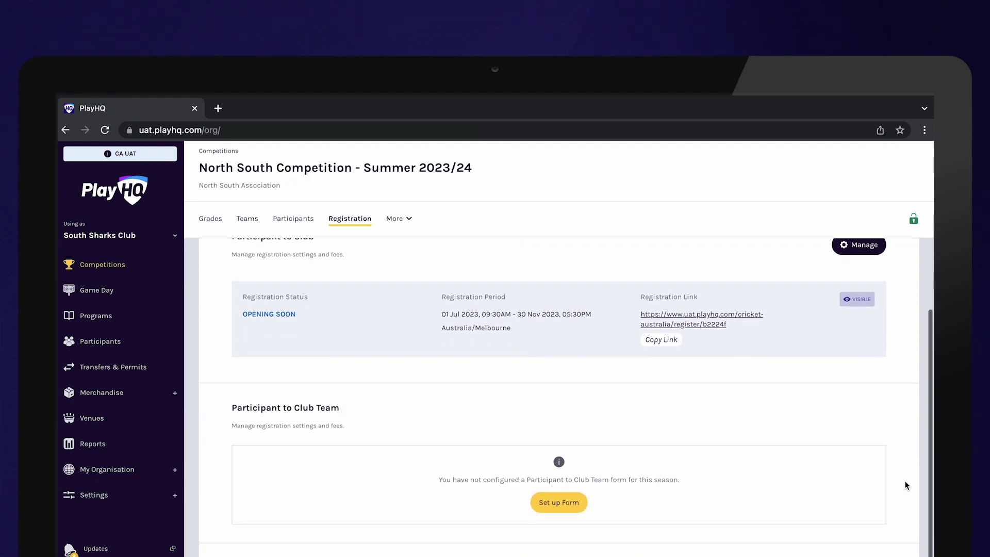
pyautogui.scroll(-1, 906, 483)
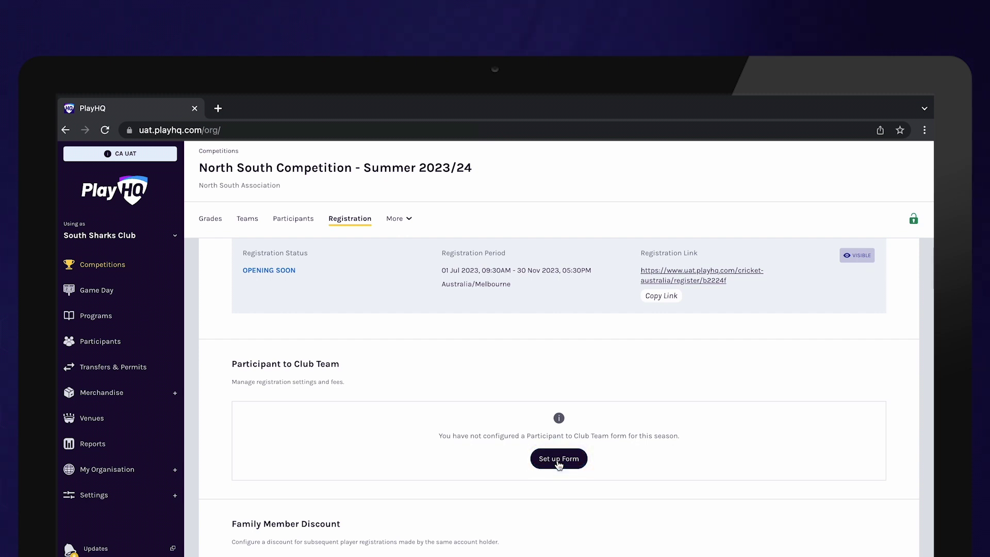
# Begin the Participant to Club Team form with a 01/07/2023 start date
pyautogui.click(559, 464)
pyautogui.click(334, 341)
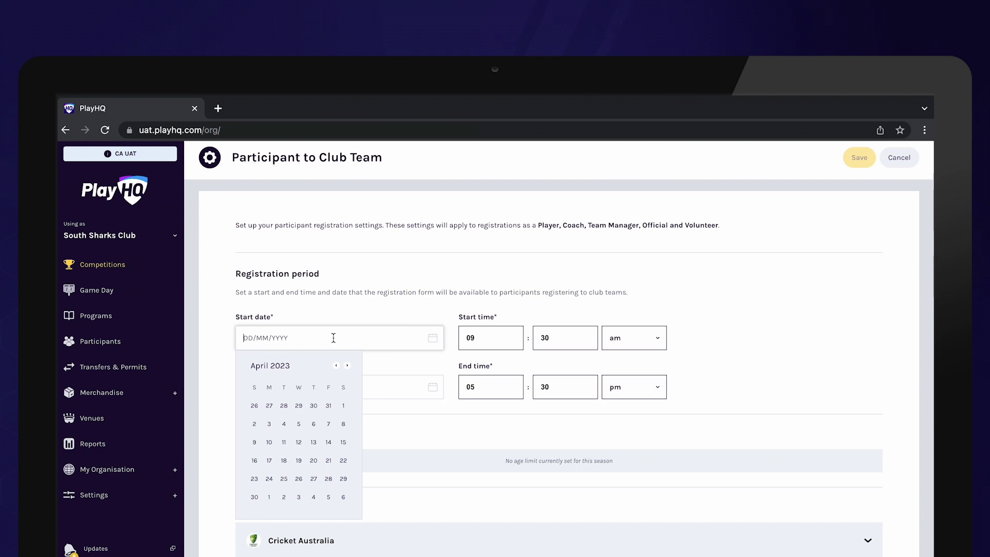
pyautogui.click(347, 366)
pyautogui.click(347, 366)
pyautogui.click(347, 367)
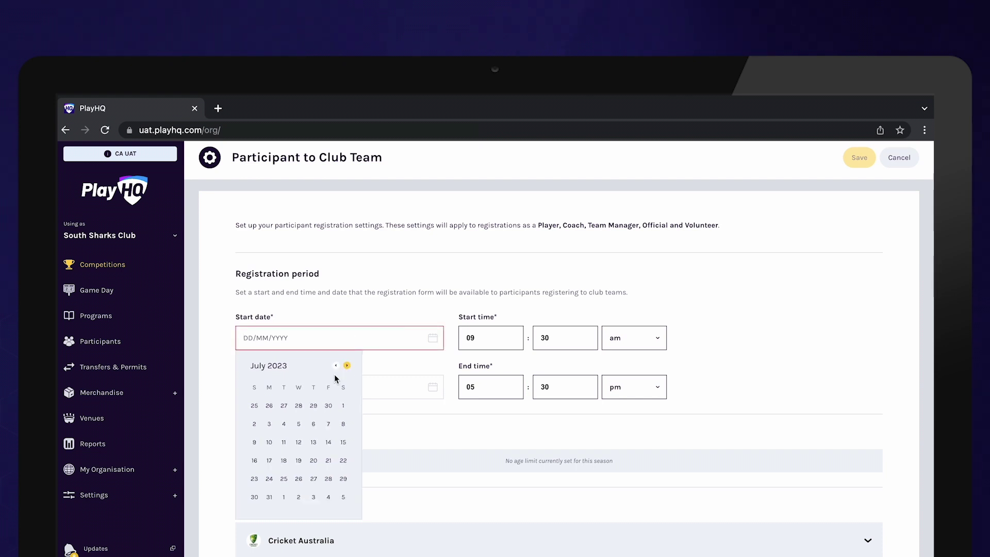
pyautogui.click(344, 405)
# Move the end date calendar forward to November 2023
pyautogui.click(372, 384)
pyautogui.click(347, 416)
pyautogui.click(347, 416)
pyautogui.click(347, 416)
pyautogui.click(347, 416)
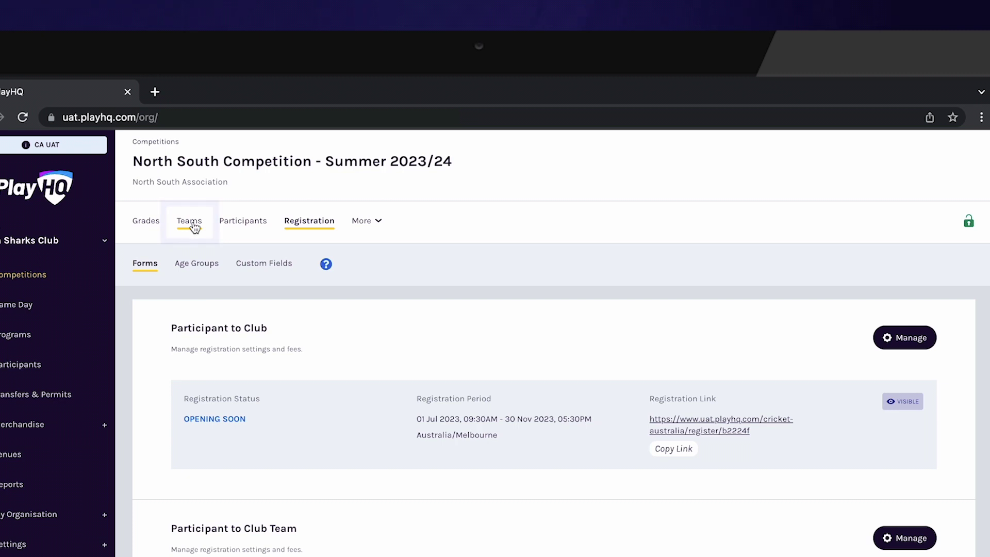
# Open U16 Mixed South Sharks from the Teams list and view its registration link
pyautogui.click(192, 222)
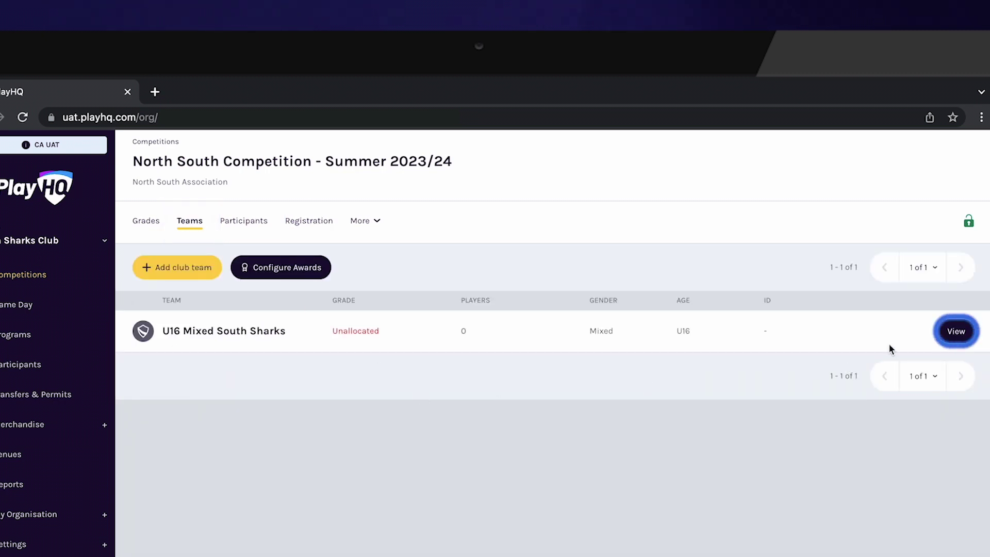
pyautogui.click(963, 336)
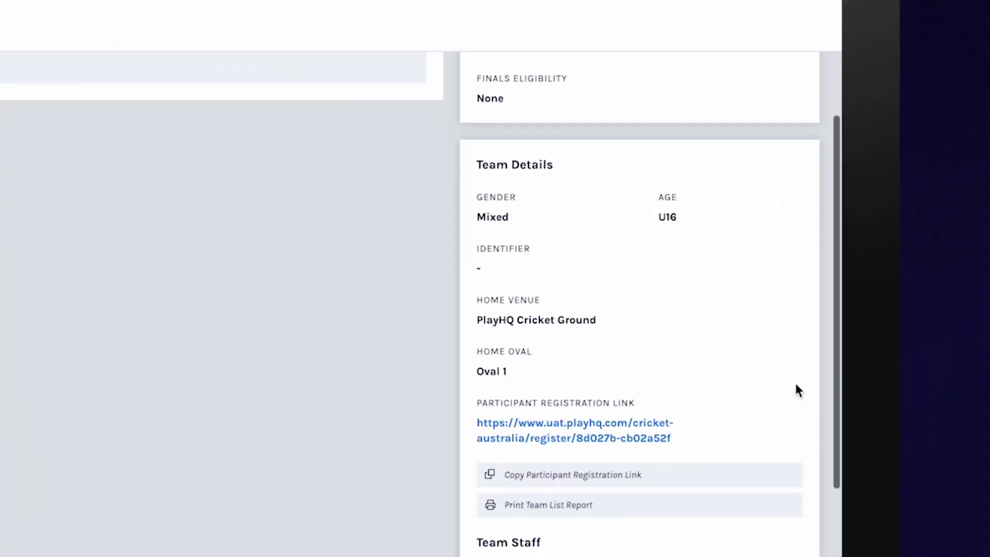
pyautogui.scroll(-1, 796, 391)
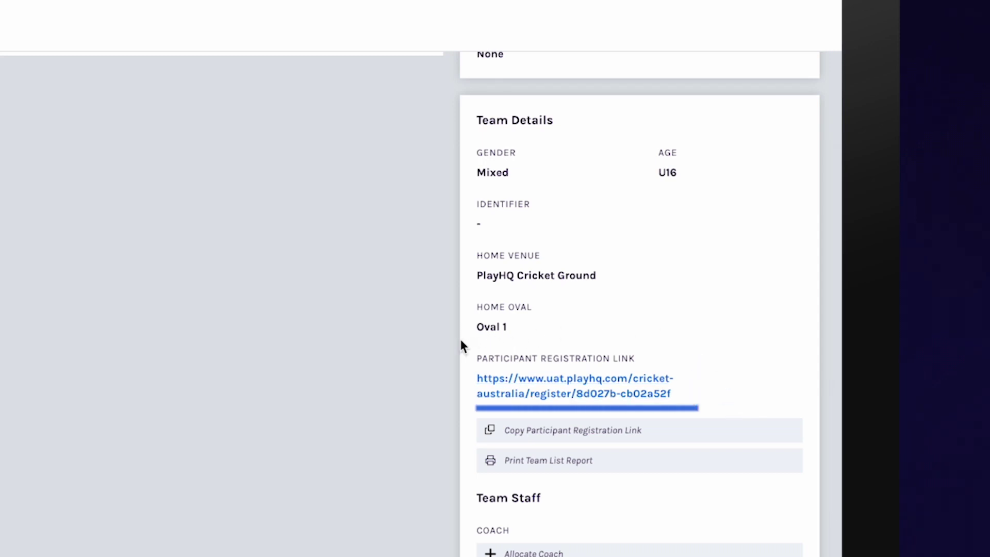